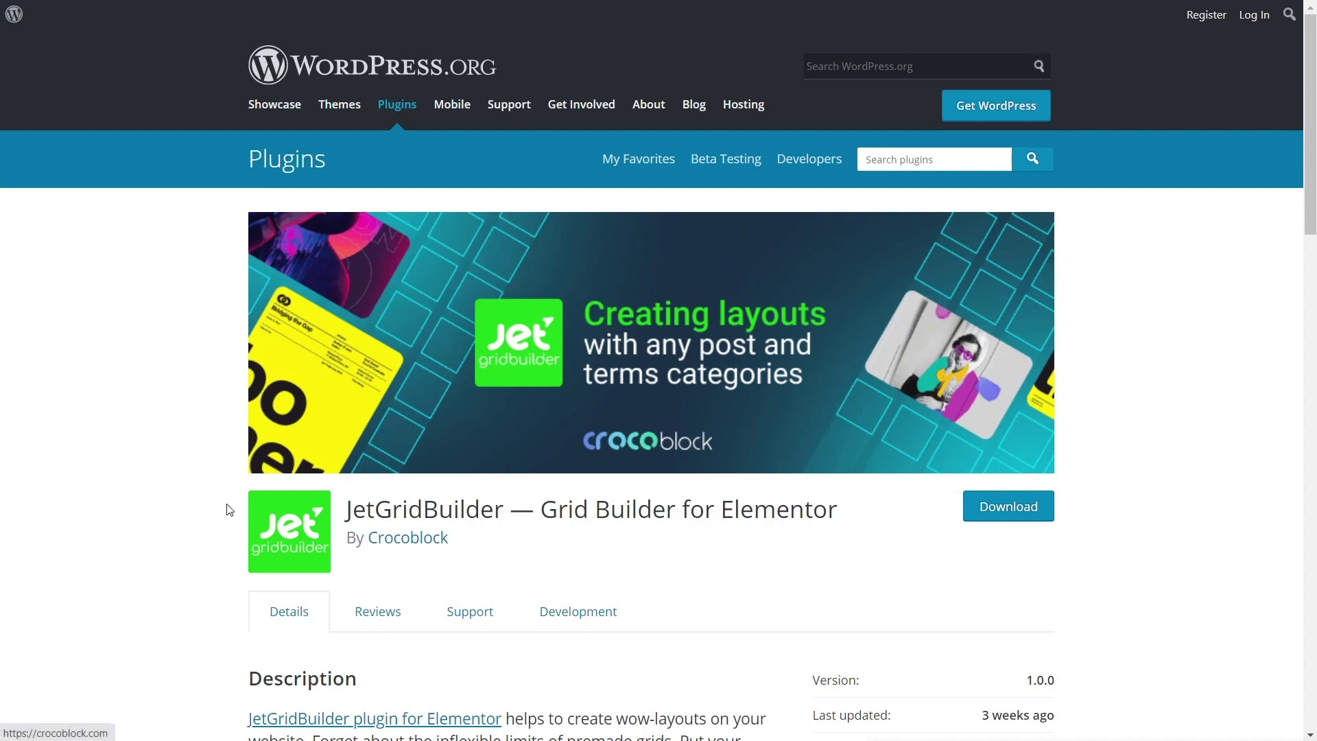
pyautogui.scroll(-6, 200, 507)
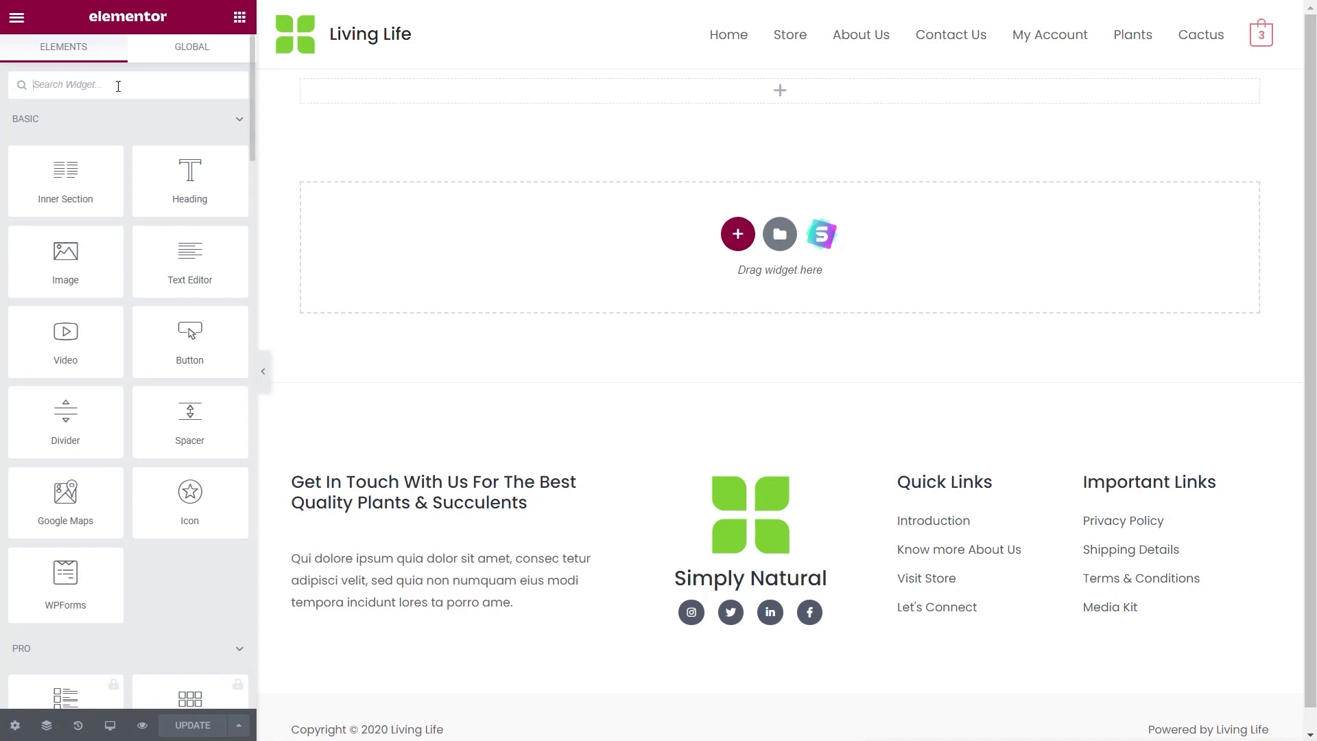
# Step: Find the grid widgets and add the Posts Grid Builder widget to the empty section of the page
pyautogui.write('gr')
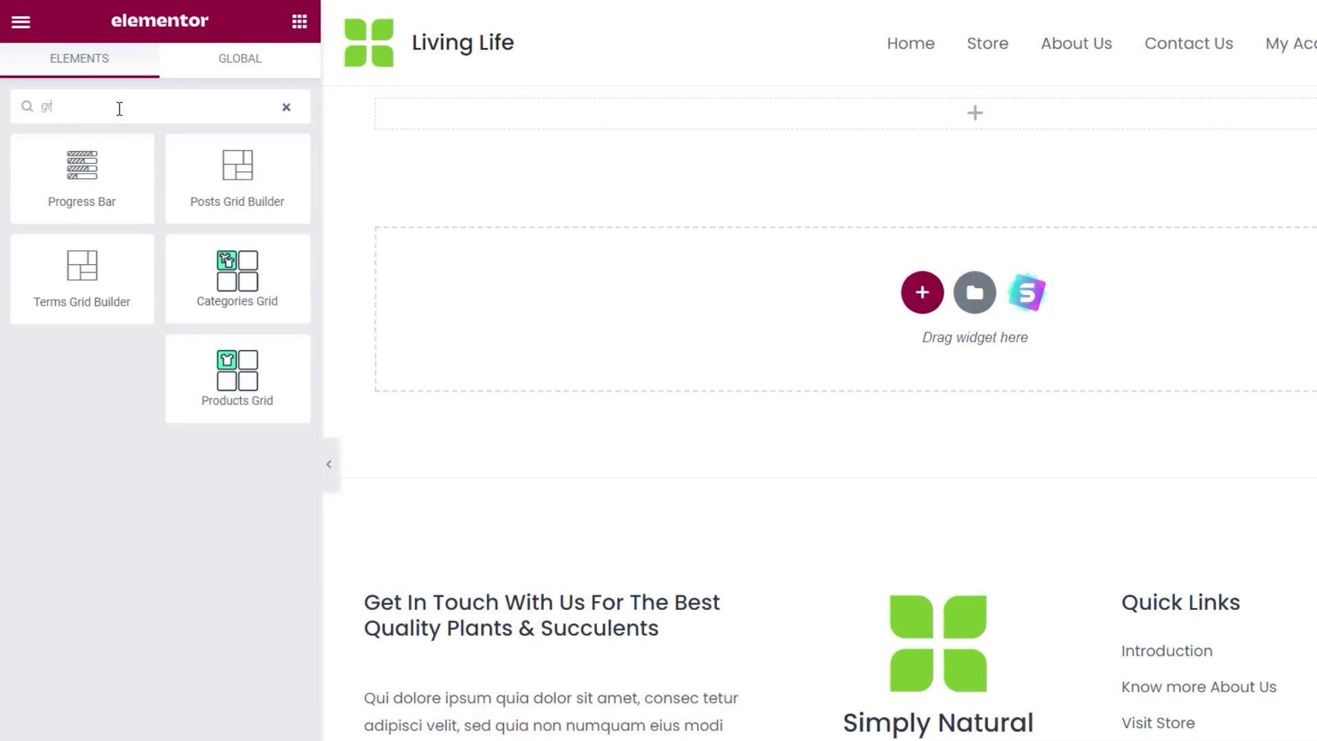
pyautogui.write('id')
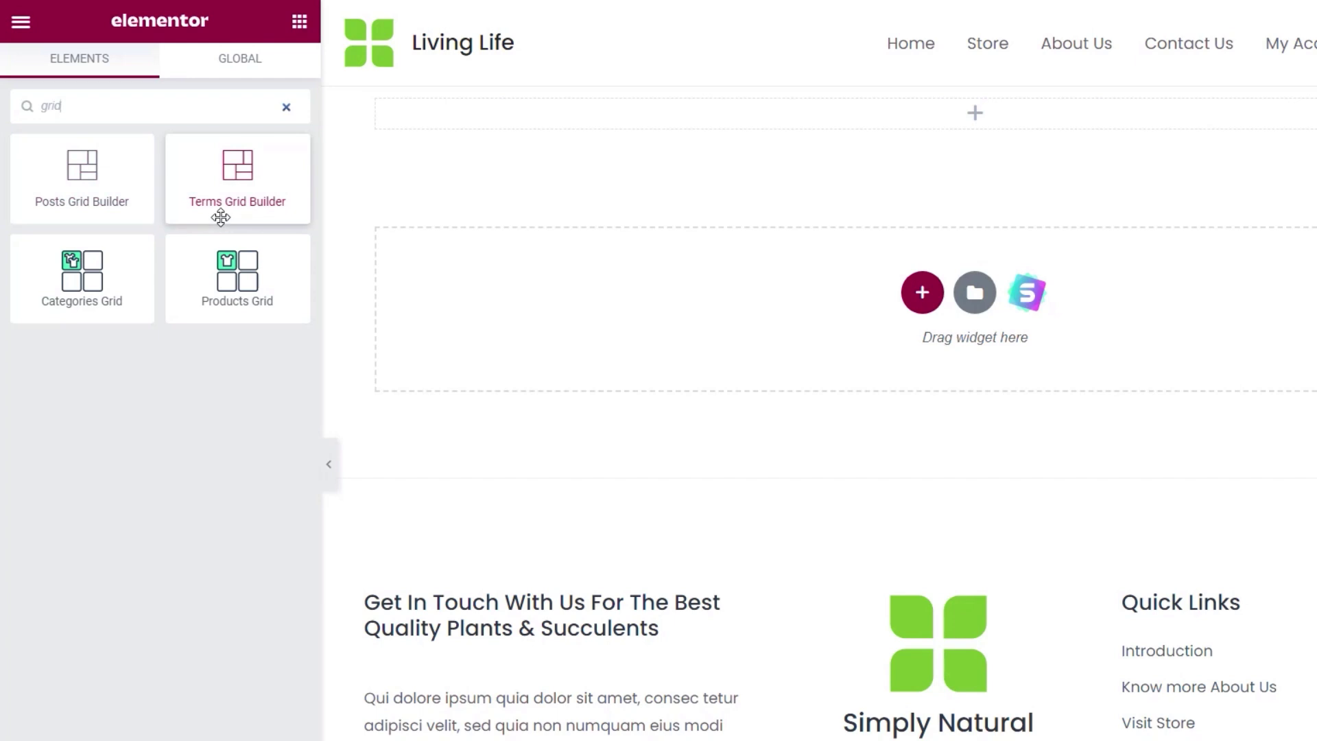
pyautogui.moveTo(79, 177); pyautogui.dragTo(561, 118)
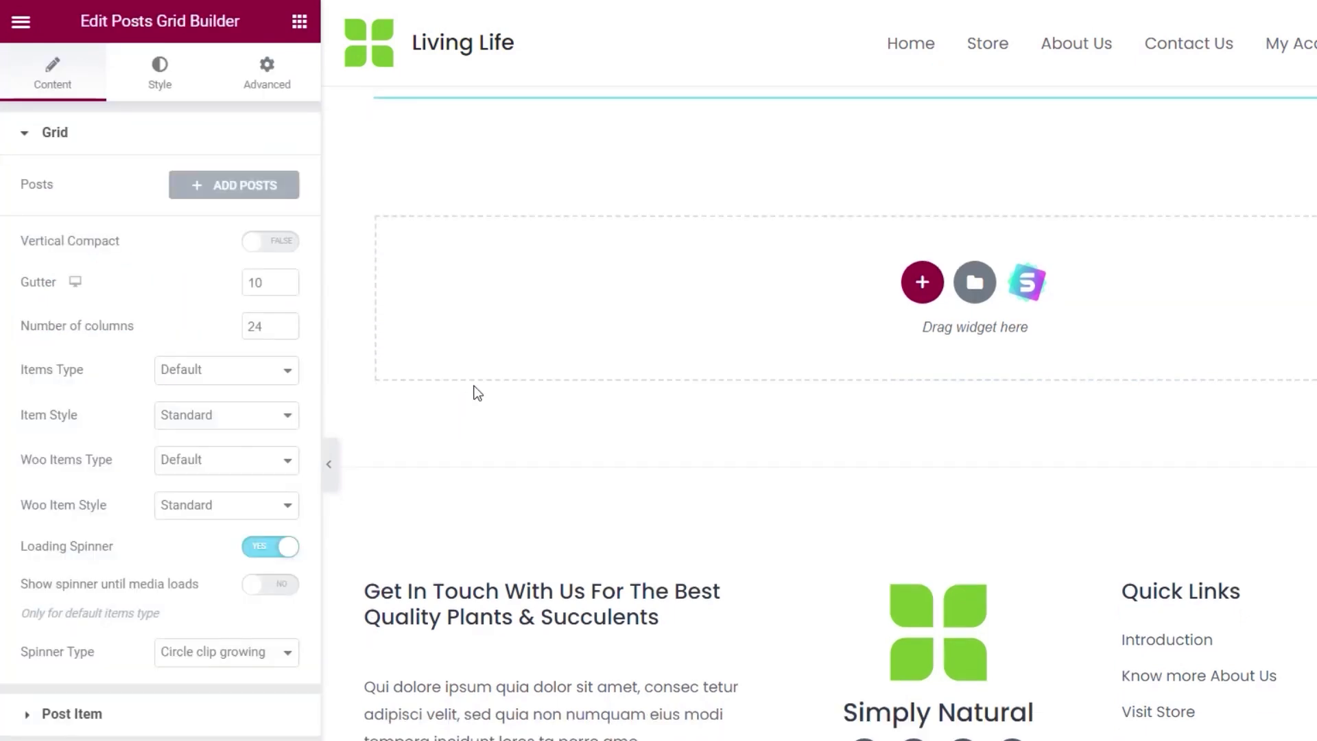
# Step: Set the top and bottom margins of the section containing the posts grid to 50 px
pyautogui.moveTo(1088, 217)
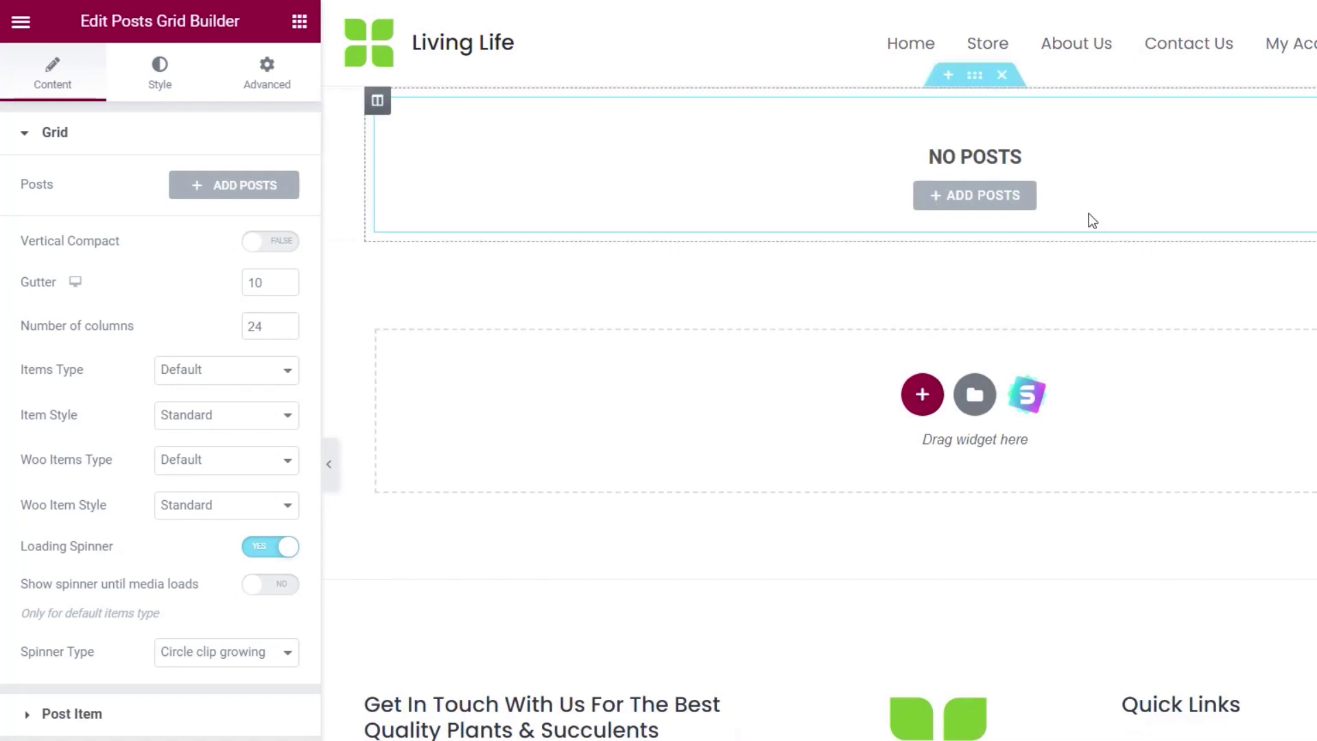
pyautogui.click(975, 77)
pyautogui.click(266, 77)
pyautogui.click(49, 226)
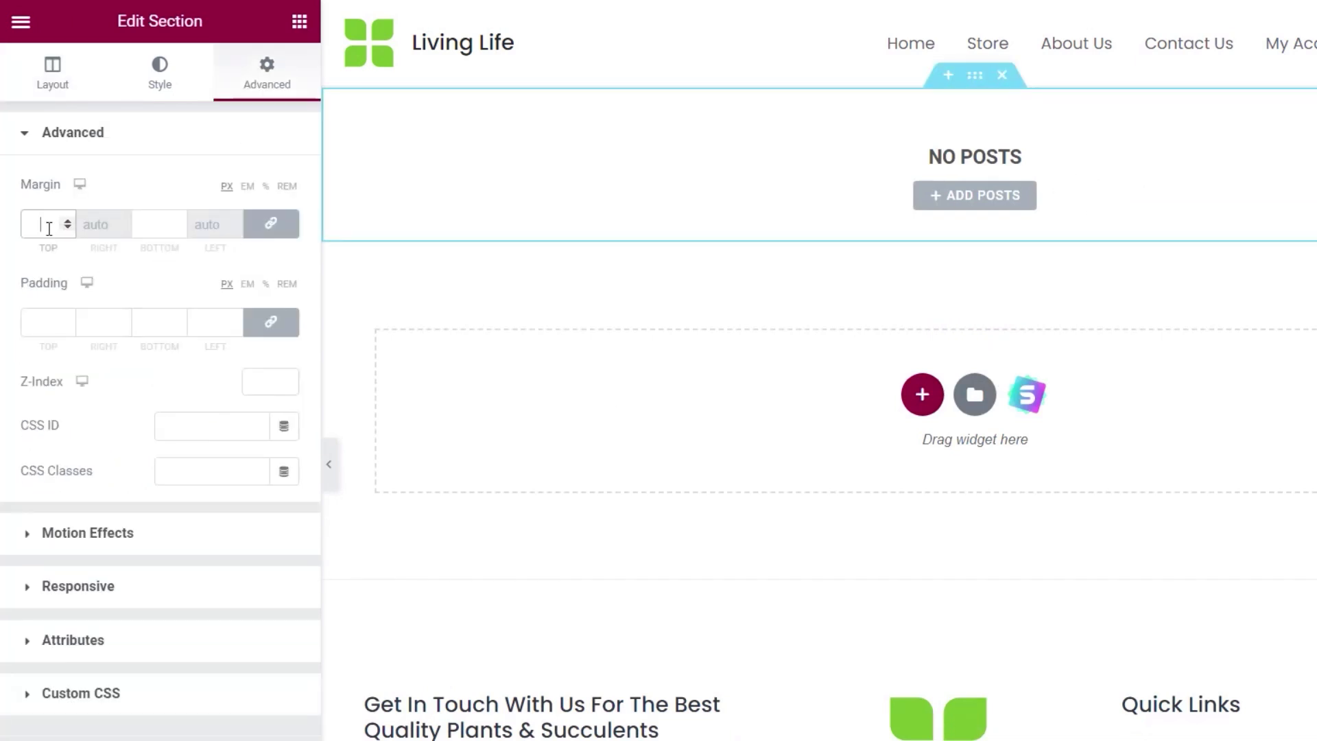
pyautogui.write('50')
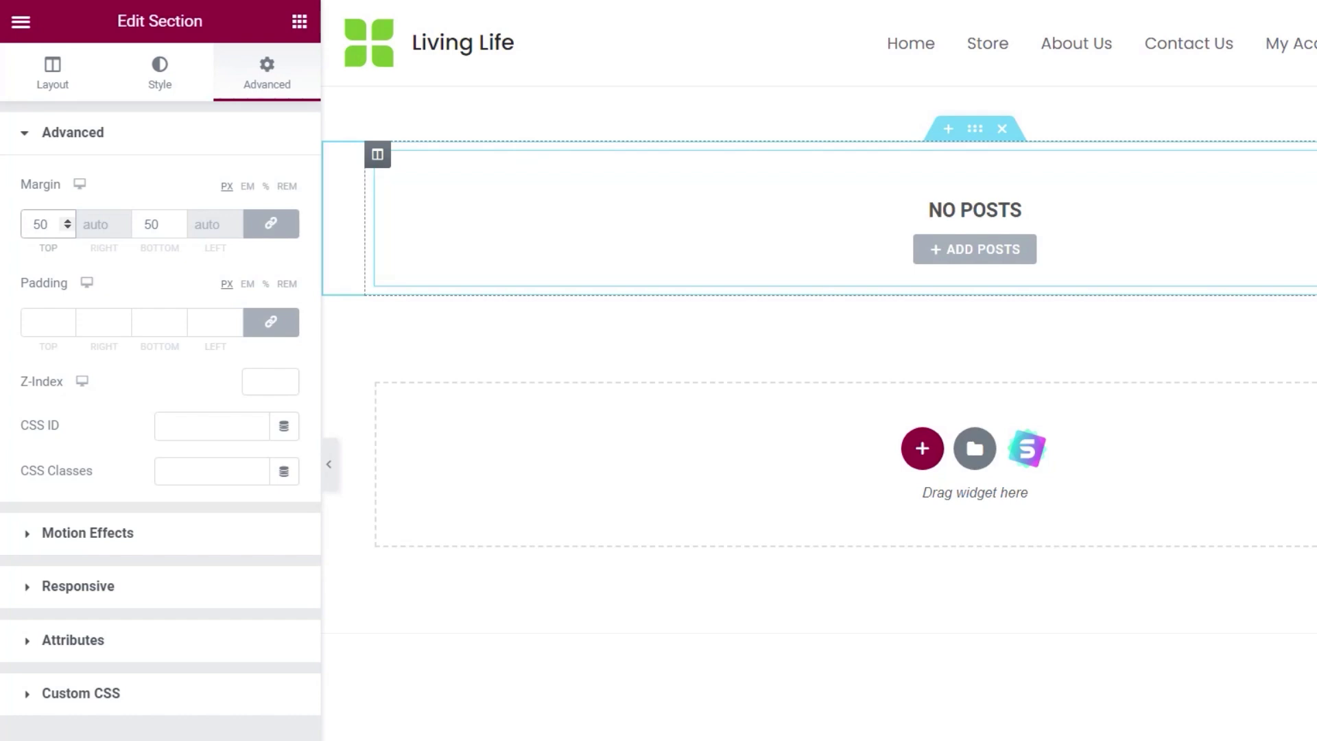
# Step: Add the products Money Plant, Aluminum Plant, Boncellensis Secullant, Green Soil Lotus and Piorro Quisquam to the posts grid
pyautogui.click(480, 206)
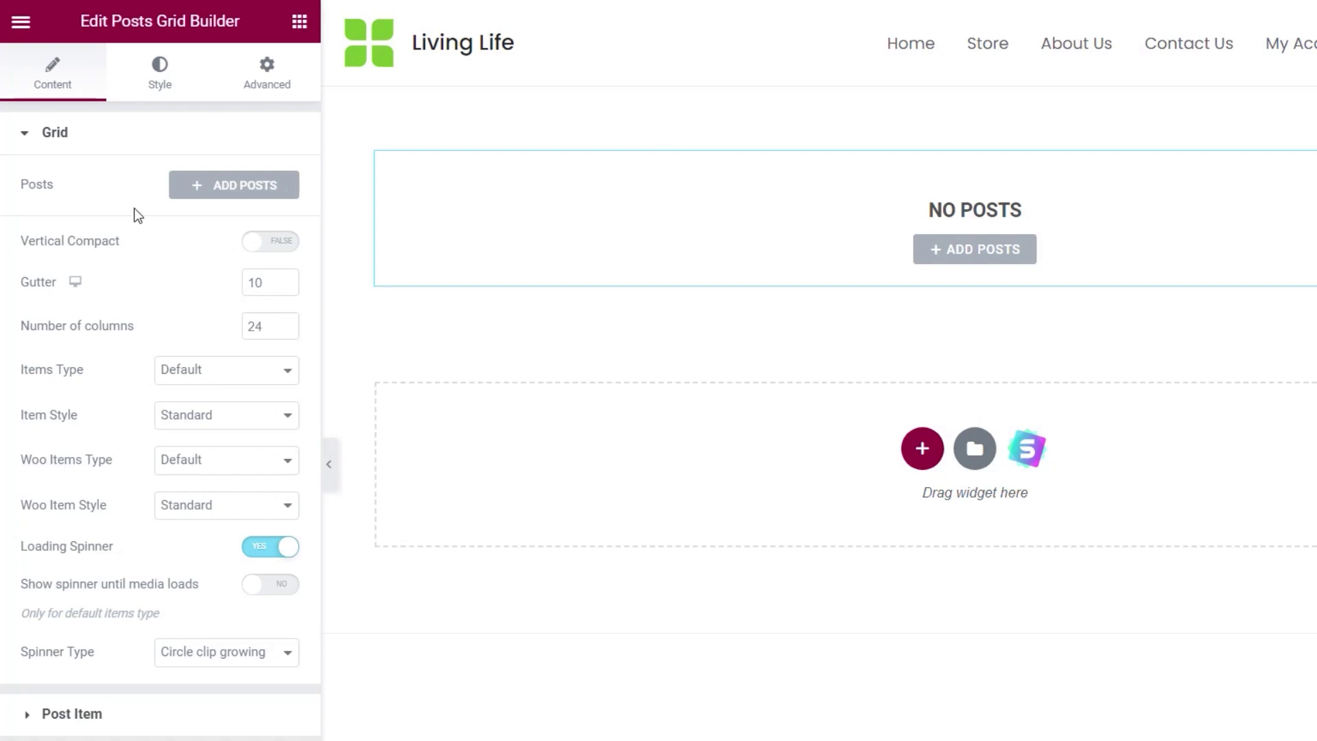
pyautogui.click(250, 185)
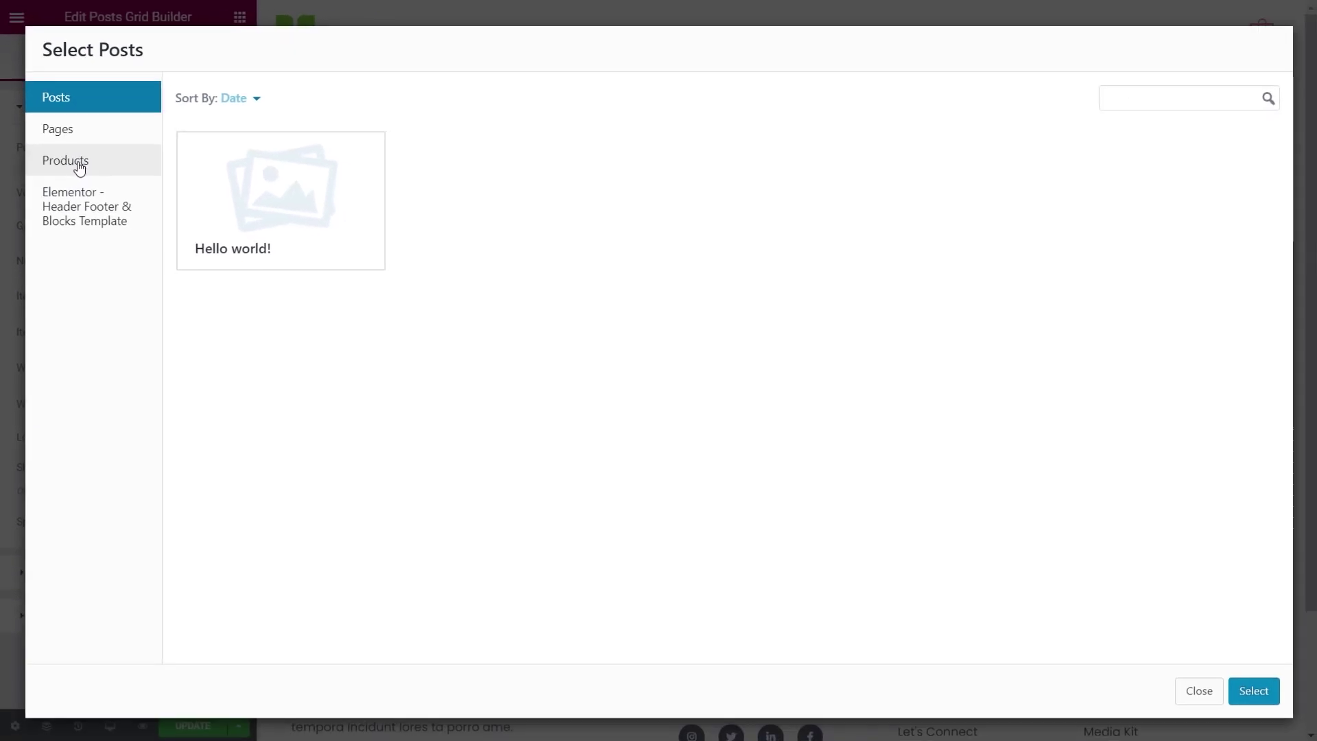
pyautogui.click(80, 168)
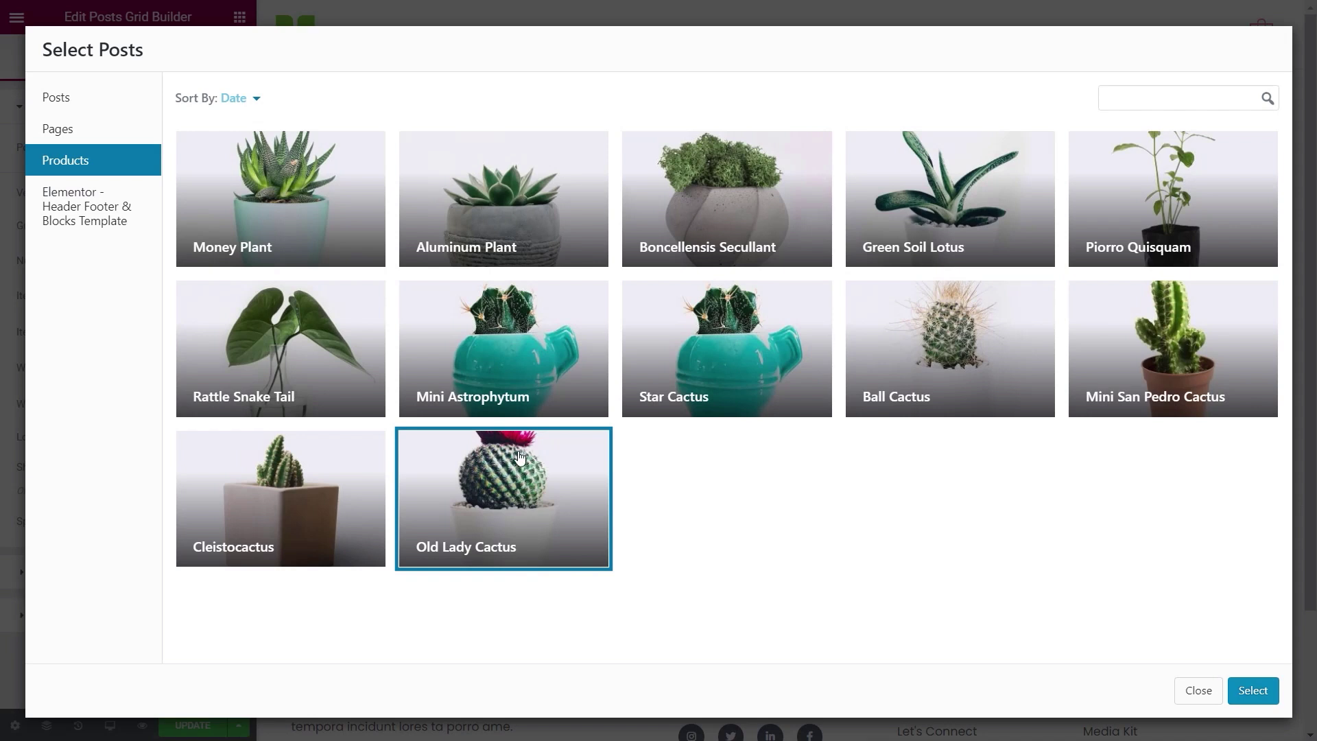
pyautogui.click(261, 199)
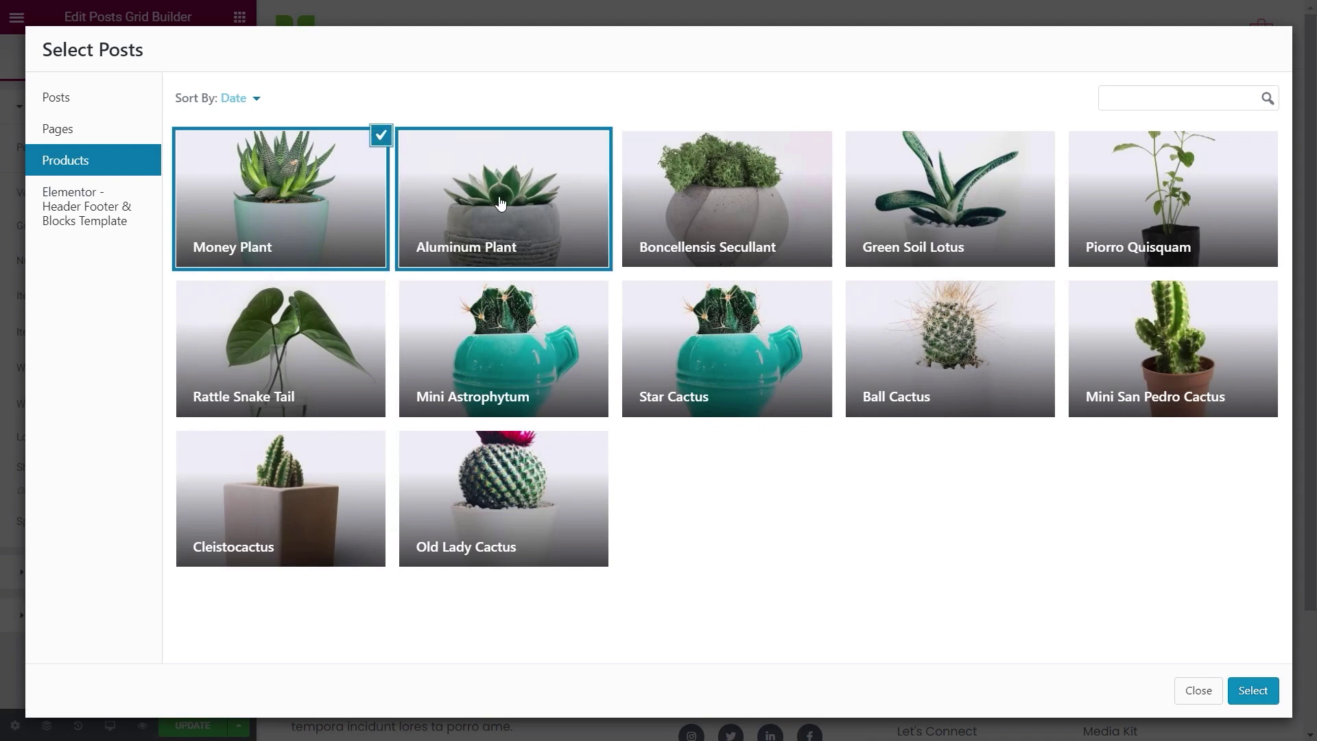
pyautogui.click(501, 205)
pyautogui.click(823, 223)
pyautogui.click(926, 220)
pyautogui.click(1200, 217)
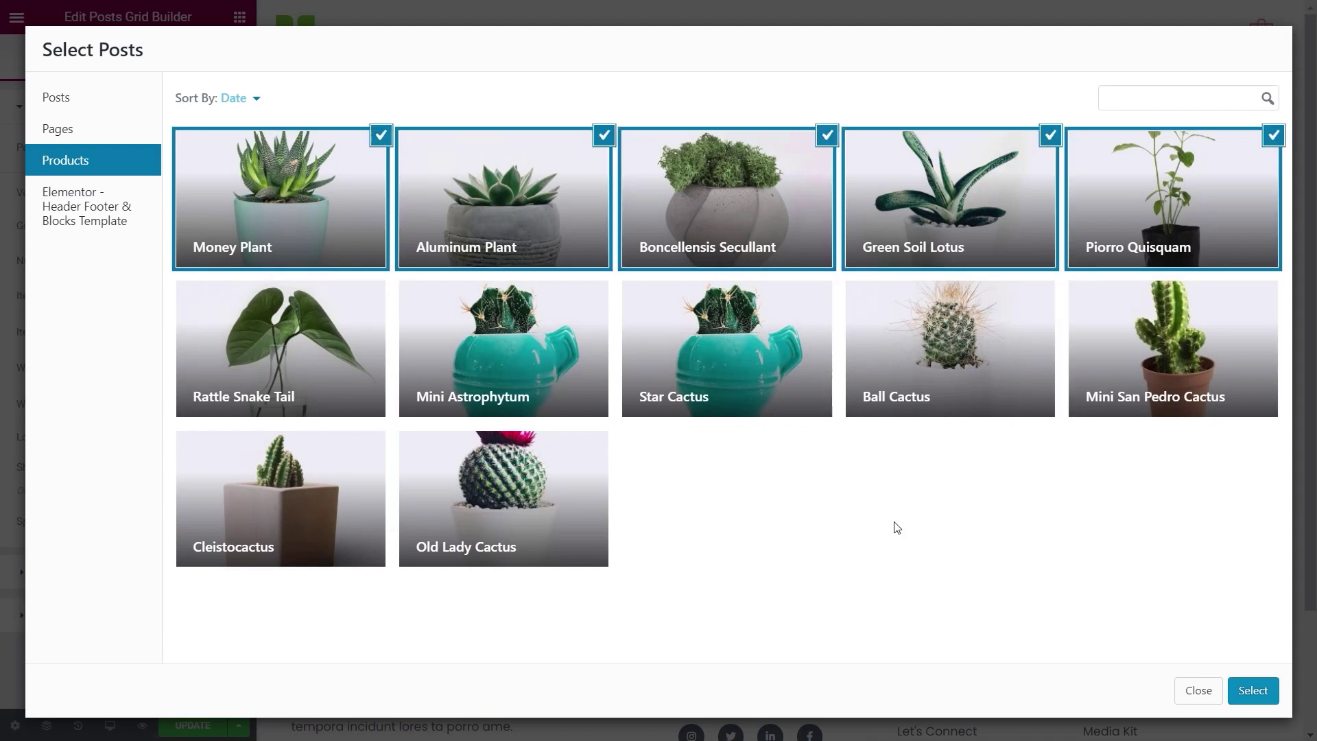
pyautogui.click(1246, 693)
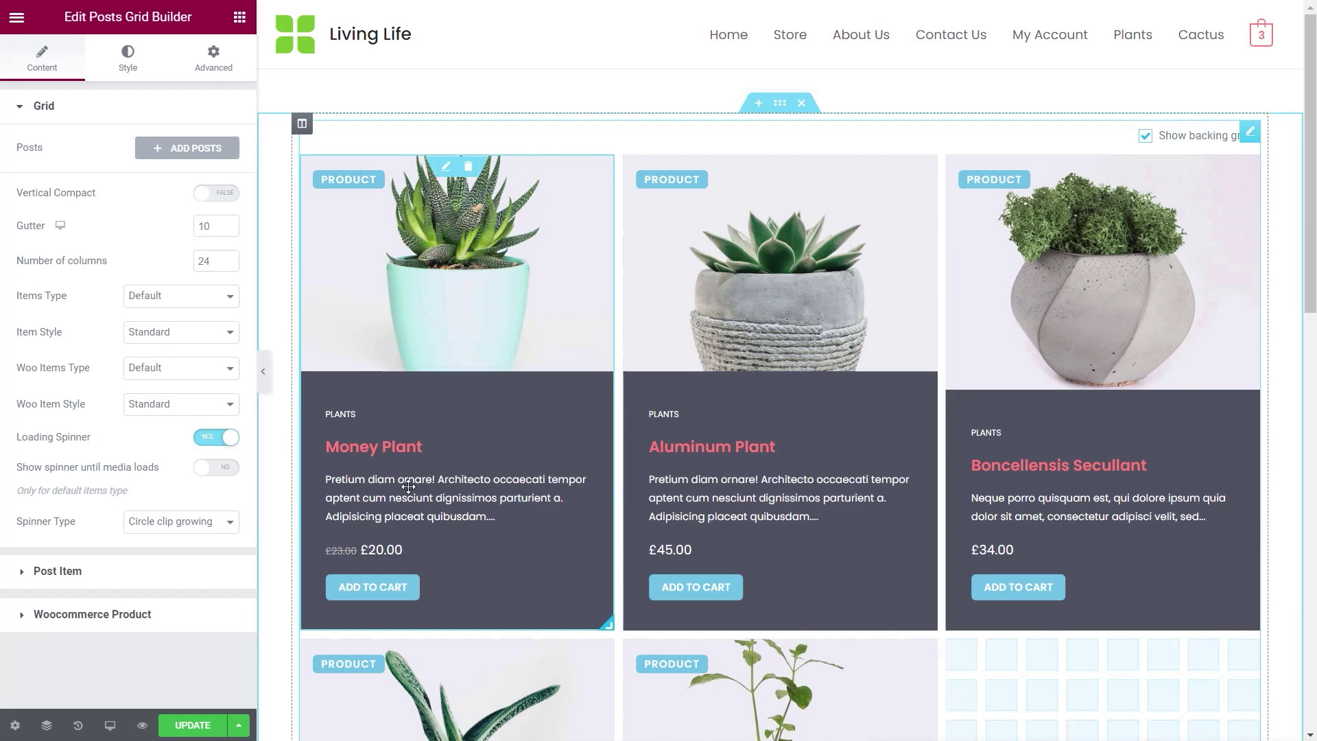
# Step: Hide the backing grid to check the product layout without it, and show the backing grid again
pyautogui.scroll(-3, 832, 461)
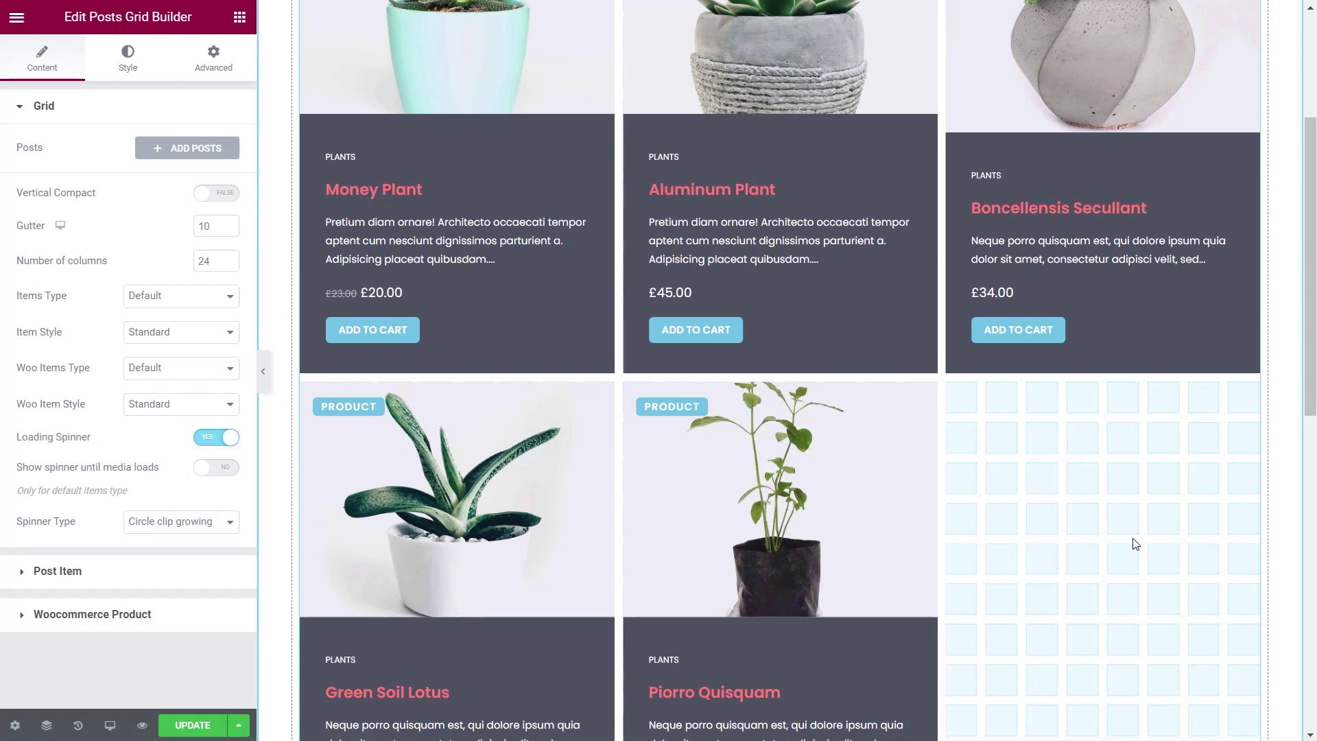
pyautogui.scroll(4, 1135, 544)
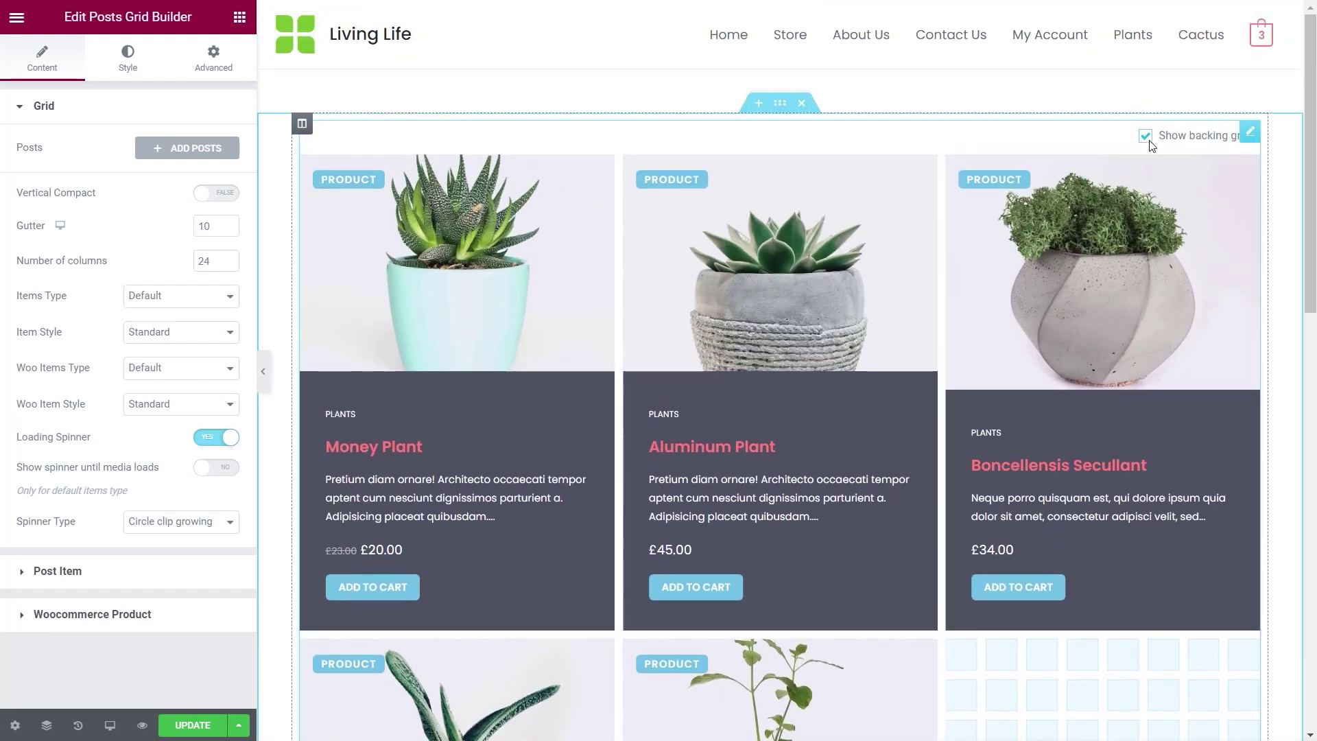
pyautogui.click(1144, 136)
pyautogui.scroll(-5, 1095, 432)
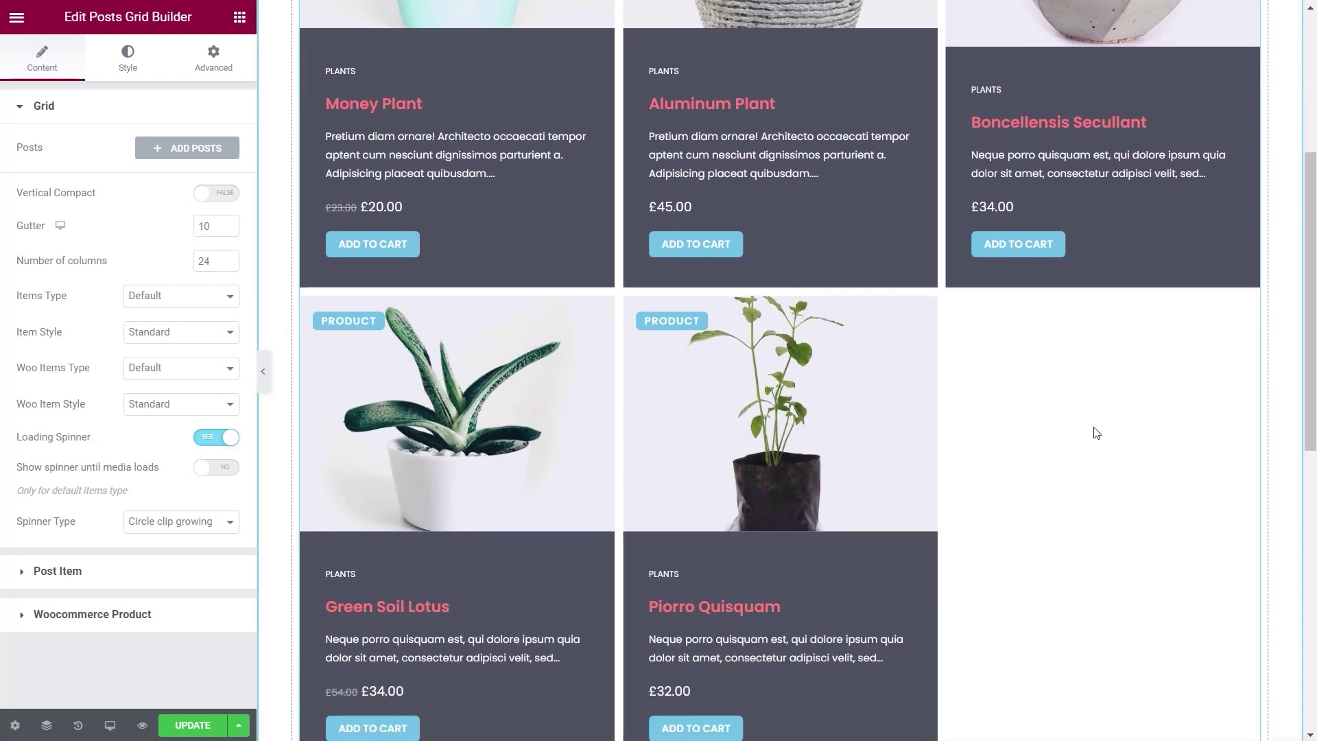
pyautogui.scroll(5, 1096, 432)
pyautogui.click(1144, 136)
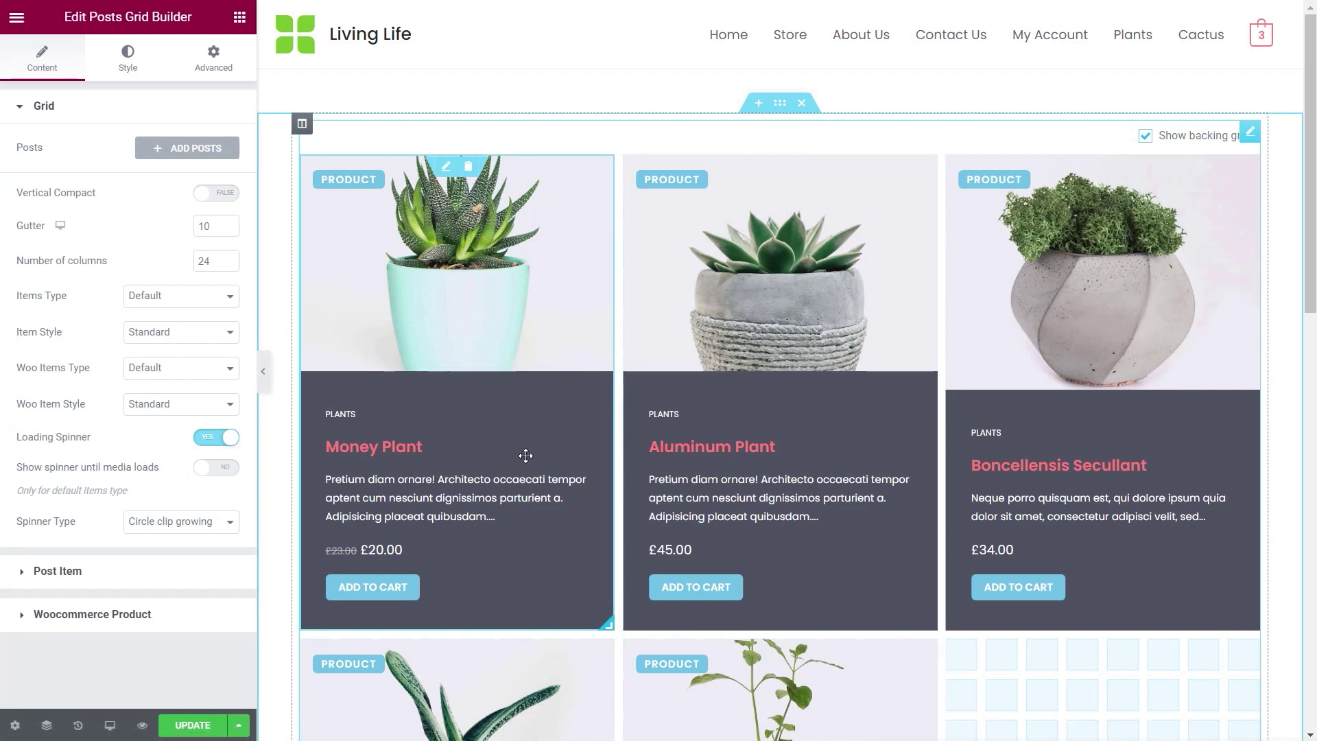
# Step: Move the Money Plant card to the middle of the first row and check its post selection, keeping the same product
pyautogui.moveTo(446, 376); pyautogui.dragTo(777, 396)
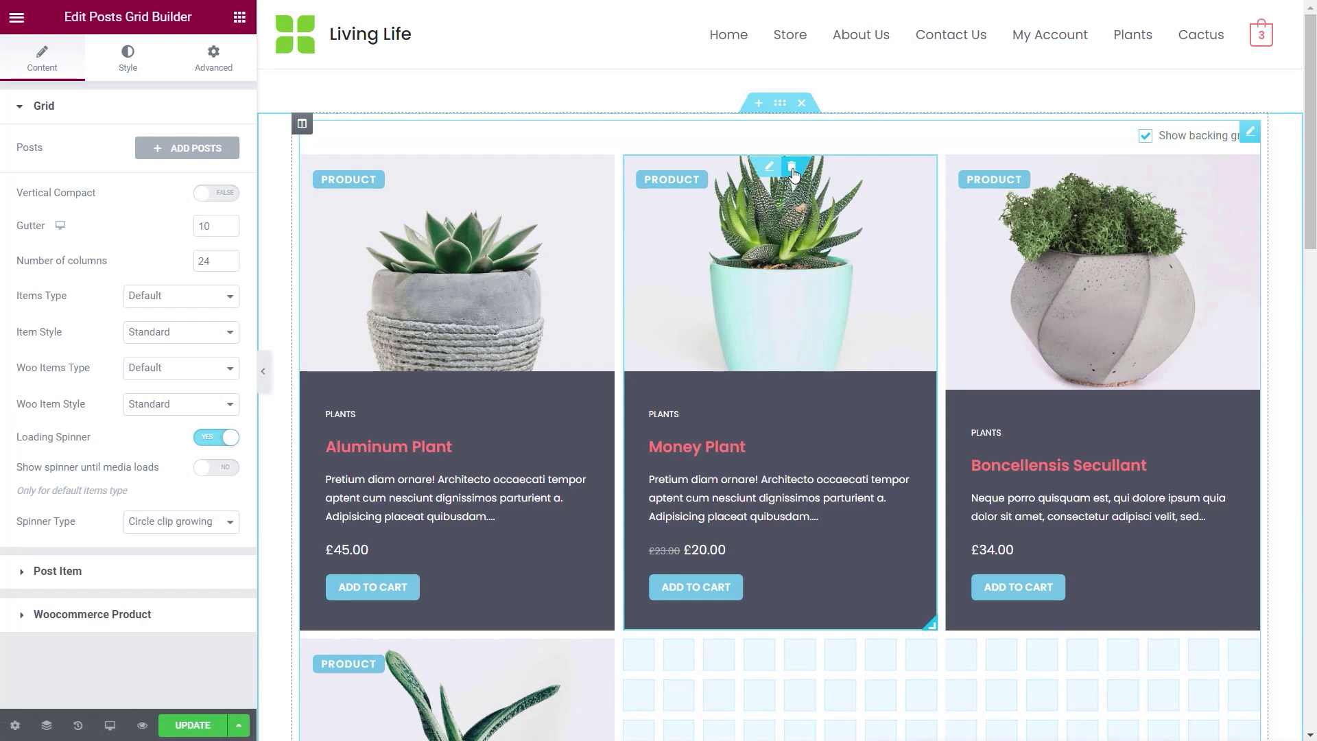
pyautogui.click(771, 167)
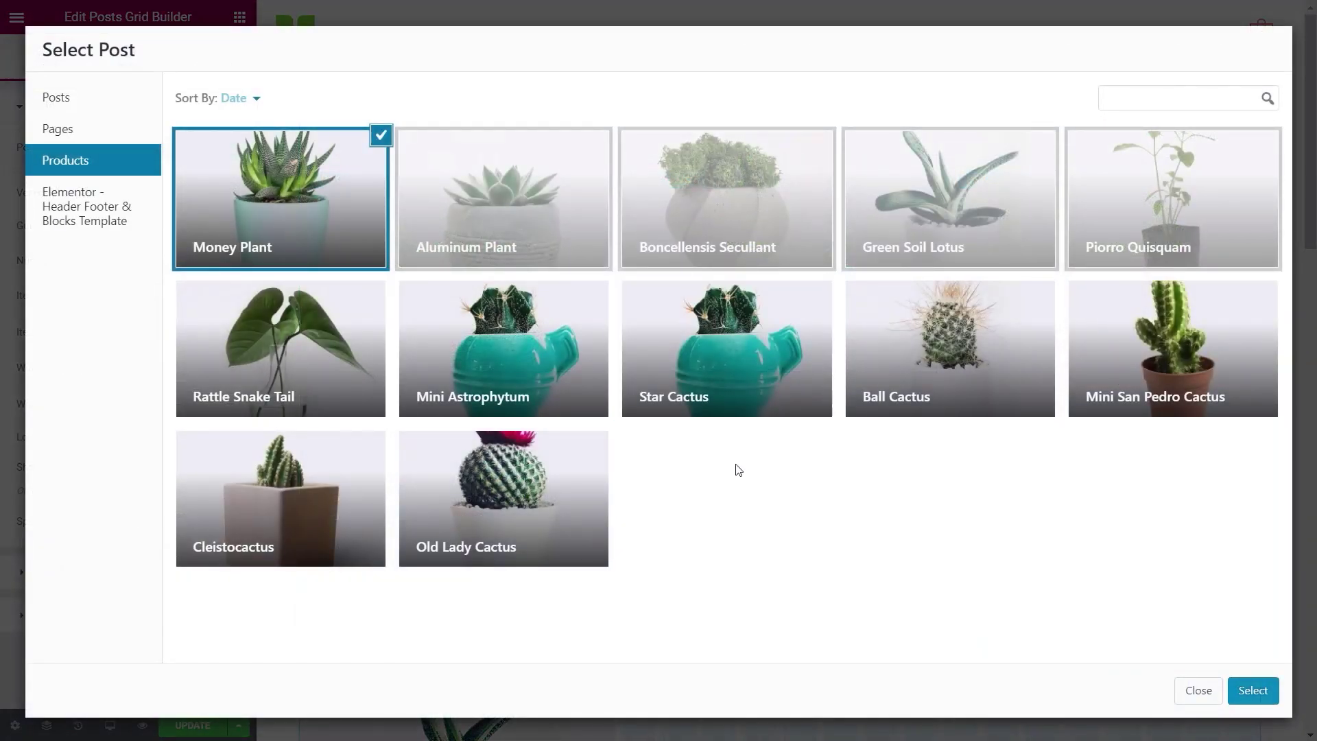
pyautogui.click(1196, 690)
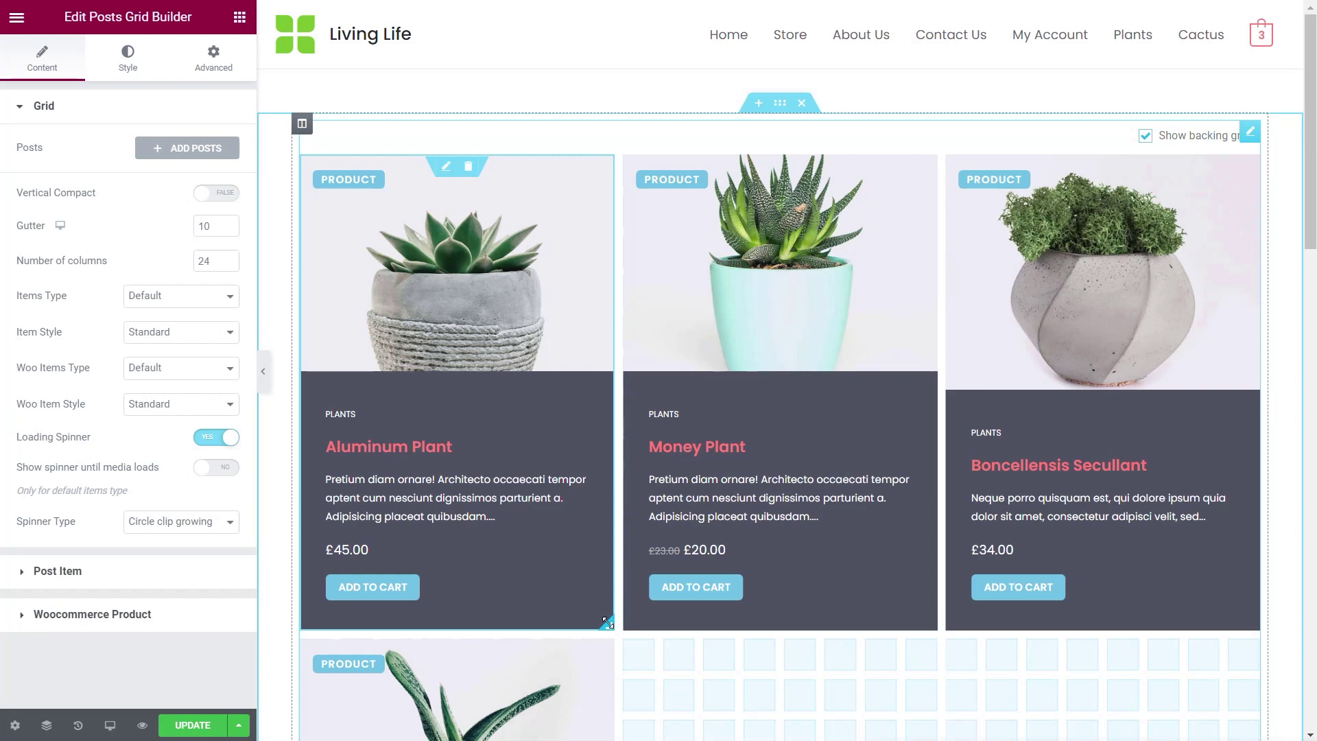
# Step: Widen the Aluminum Plant and Boncellensis Secullant cards to half the grid width each, placed side by side in the first row
pyautogui.moveTo(607, 622); pyautogui.dragTo(768, 620)
pyautogui.moveTo(1104, 493); pyautogui.dragTo(959, 495)
pyautogui.moveTo(1099, 624); pyautogui.dragTo(1251, 628)
# Step: Move the Piorro Quisquam card up into the empty space beside Money Plant to complete the second row
pyautogui.scroll(-3, 1209, 679)
pyautogui.scroll(-6, 1209, 679)
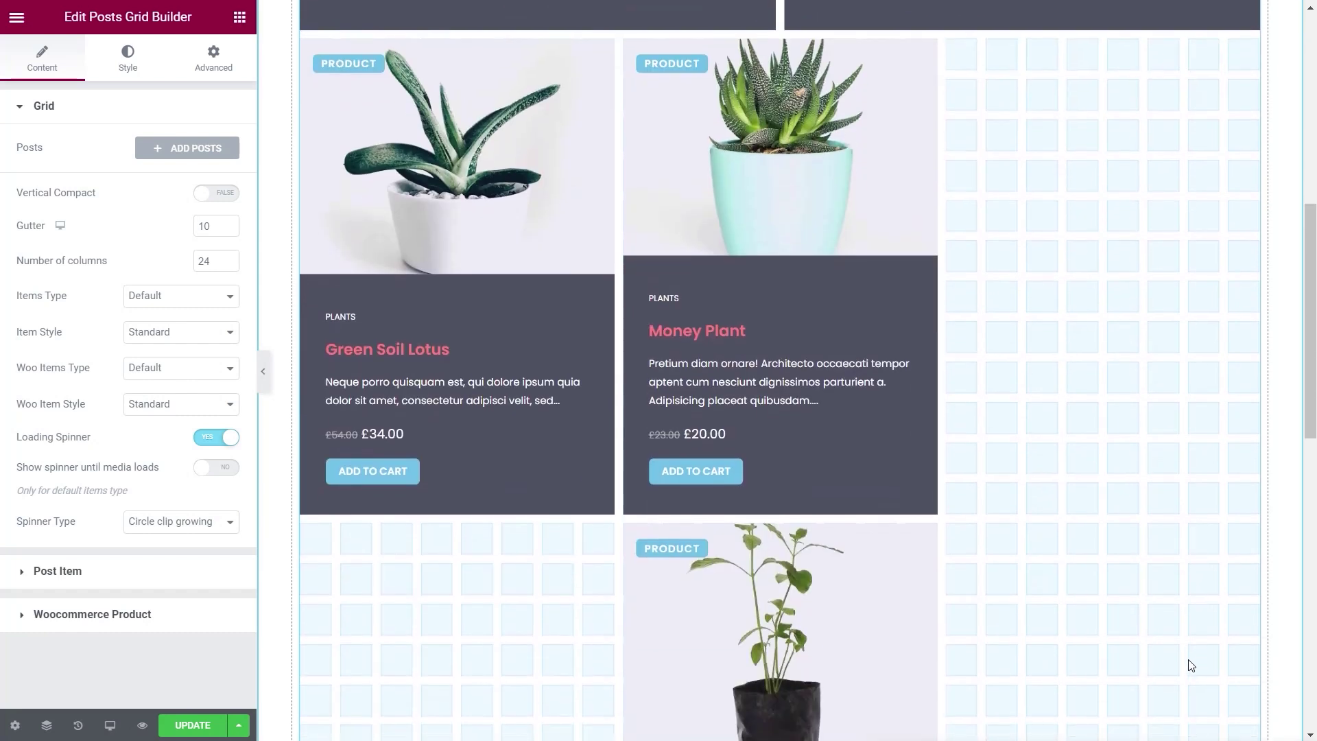
pyautogui.moveTo(877, 631); pyautogui.dragTo(1208, 147)
pyautogui.scroll(9, 914, 590)
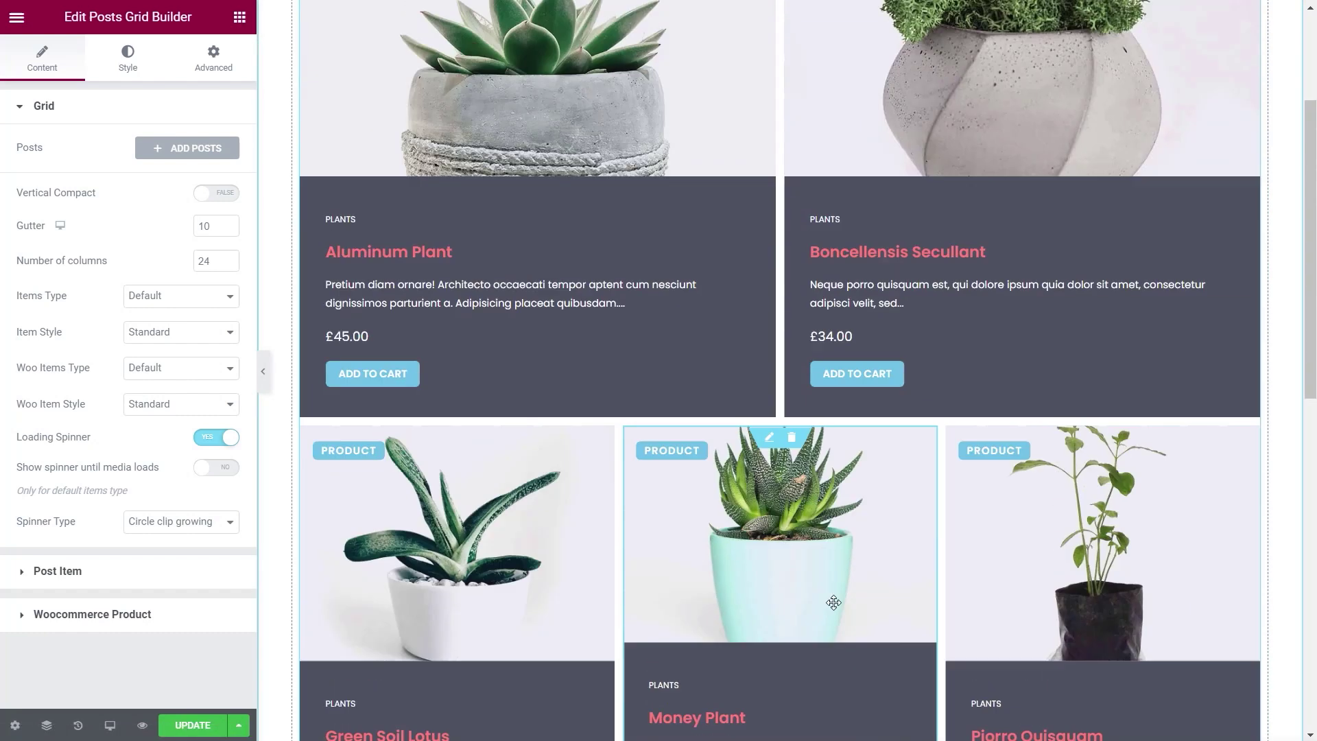
pyautogui.scroll(-2, 499, 520)
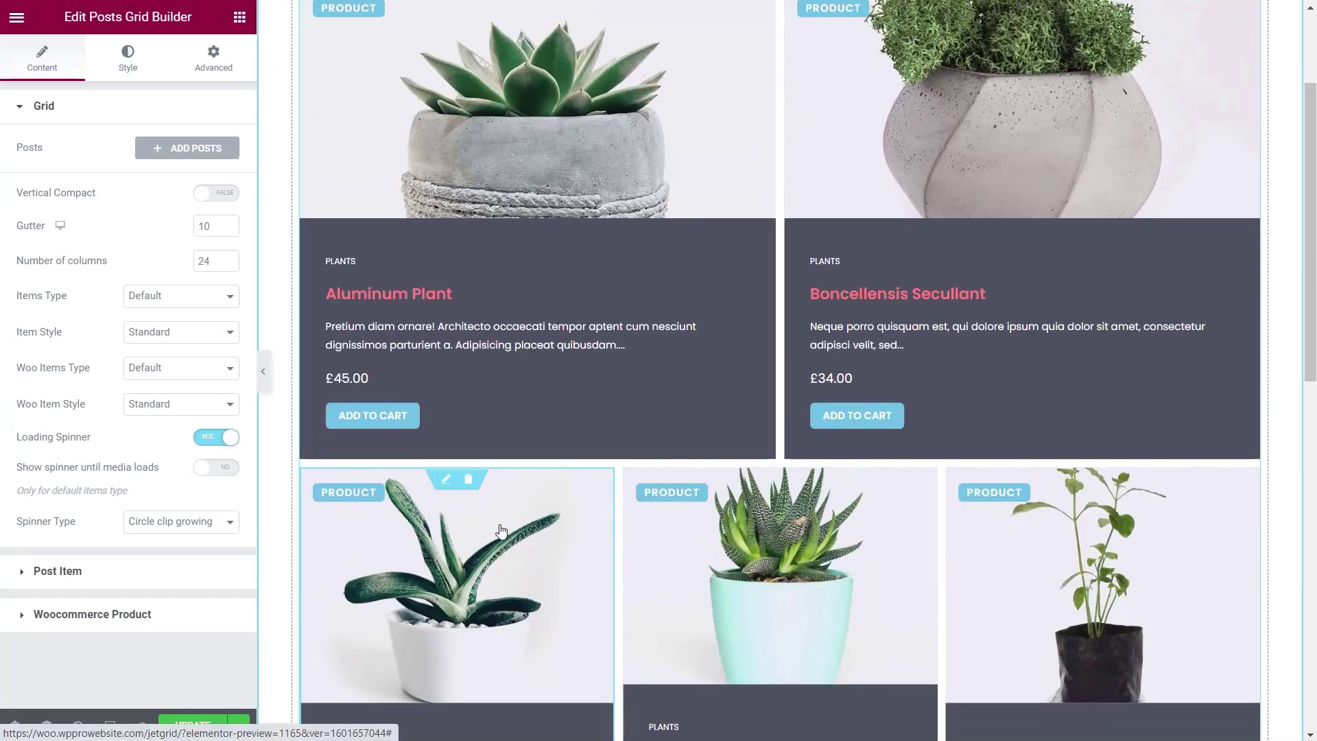
pyautogui.scroll(2, 499, 529)
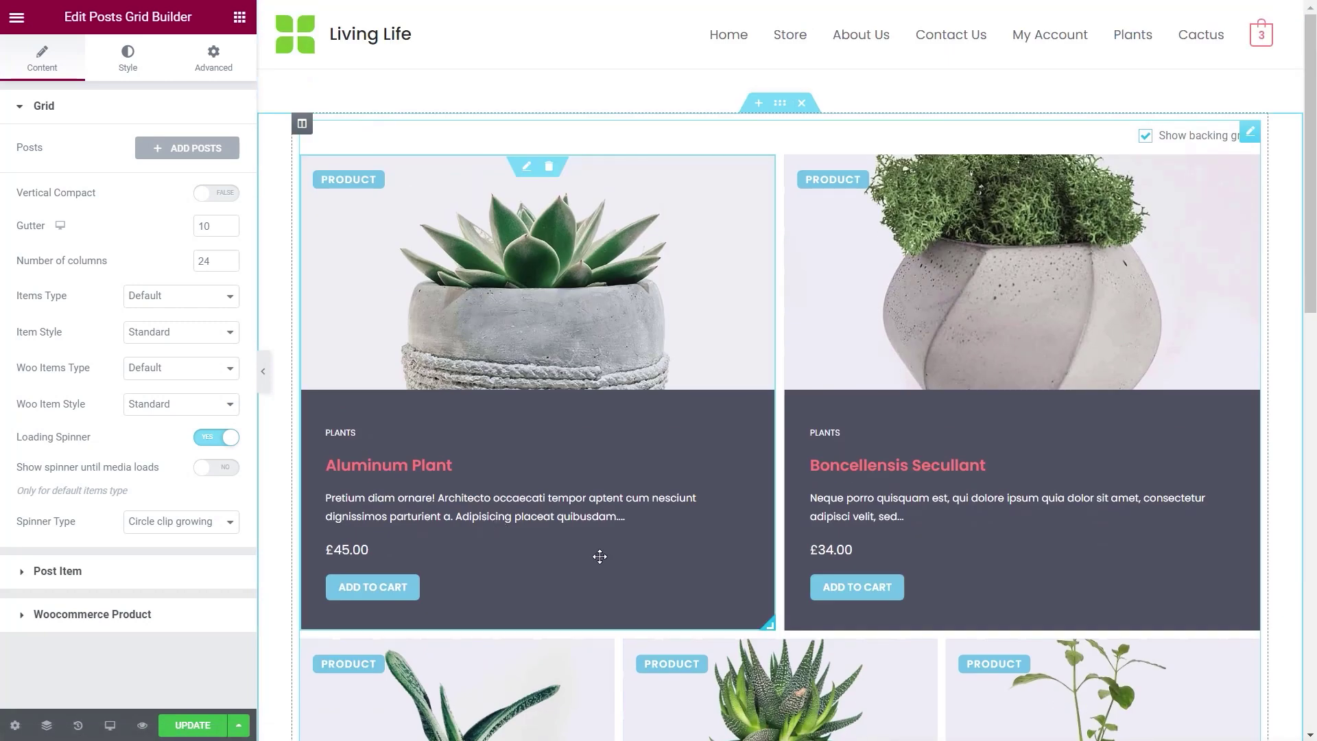
# Step: Make the Aluminum Plant and Boncellensis Secullant cards three grid rows taller
pyautogui.scroll(-2, 702, 535)
pyautogui.moveTo(769, 454); pyautogui.dragTo(777, 549)
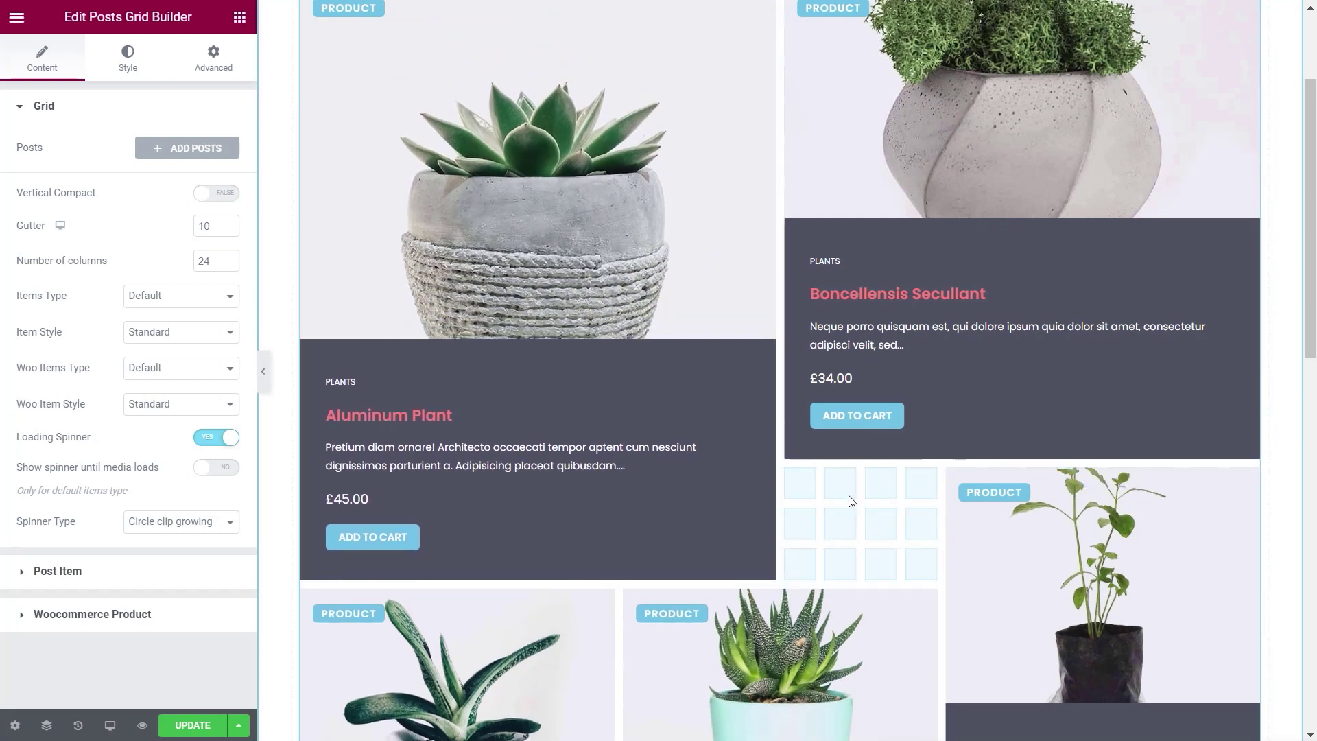
pyautogui.moveTo(1254, 456); pyautogui.dragTo(1244, 552)
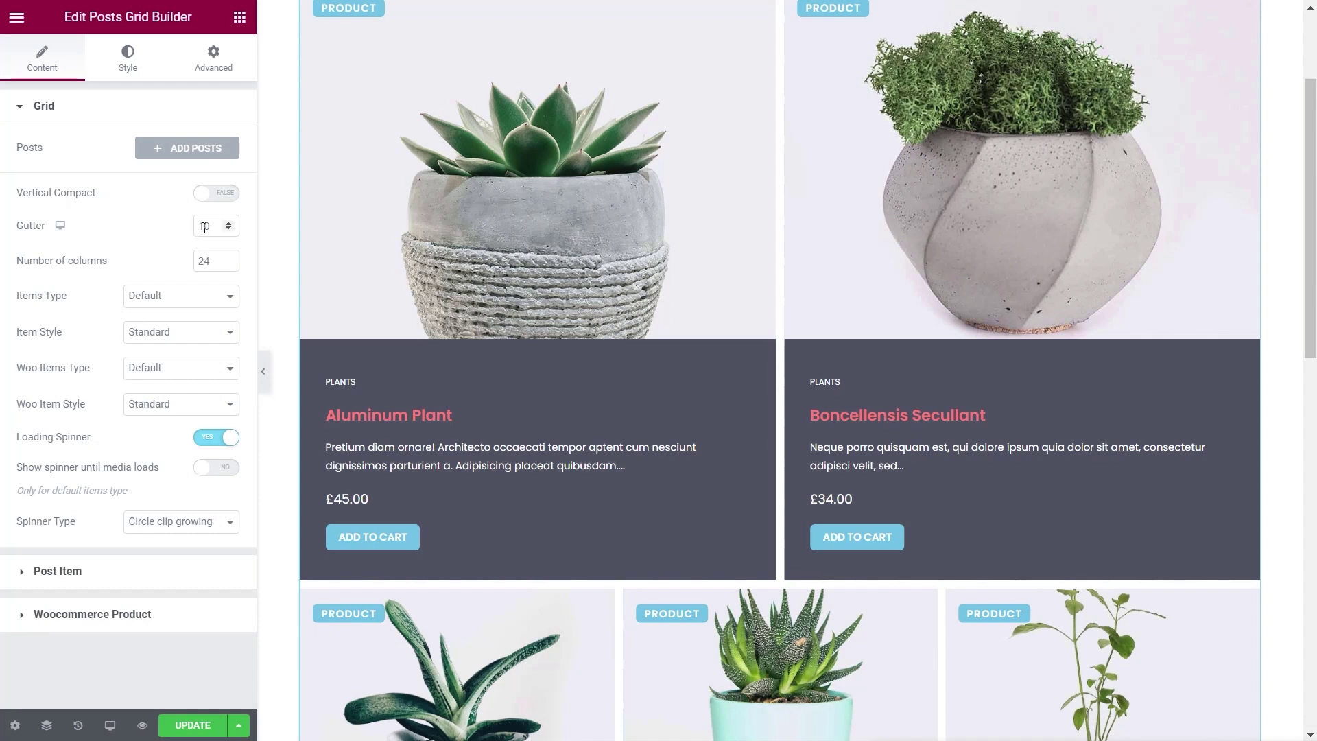
# Step: Set the gutter between the grid items to 20
pyautogui.moveTo(204, 227); pyautogui.dragTo(184, 231)
pyautogui.write('2')
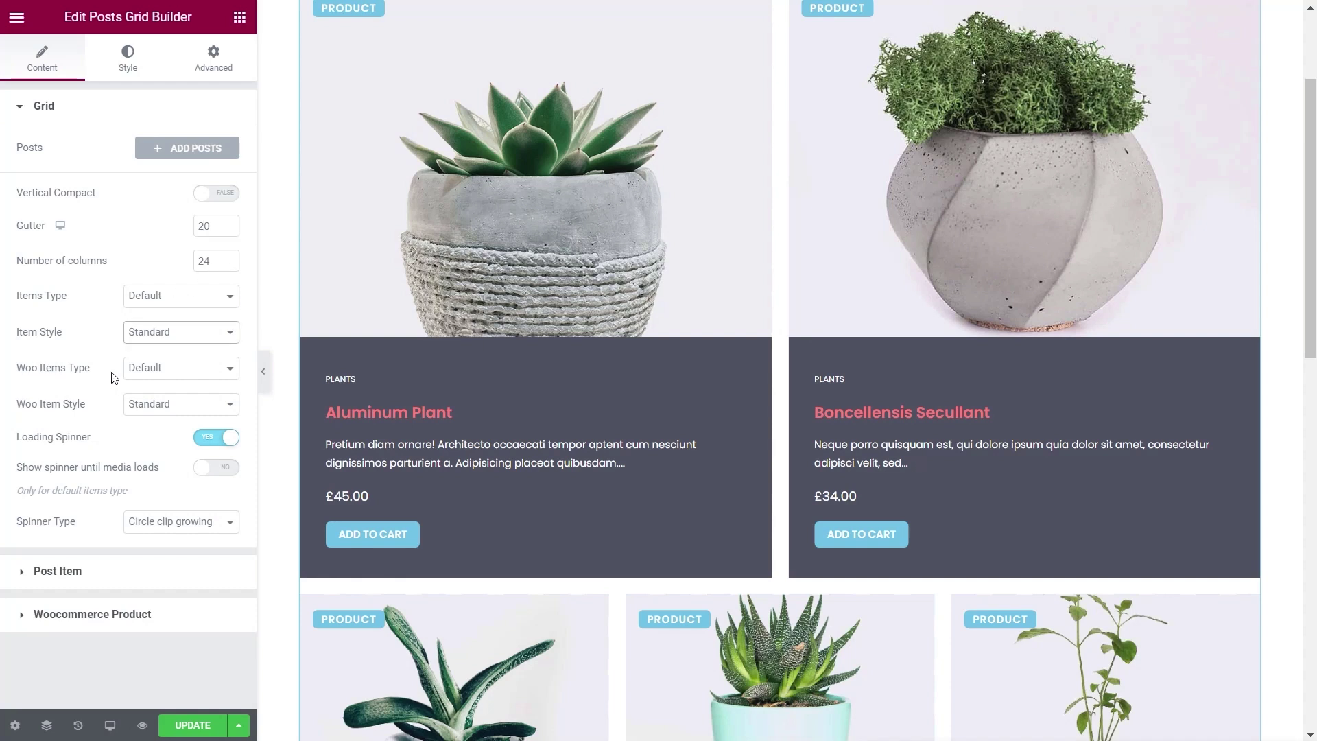
# Step: Check the Woo items type options, try the Content Overlay style for the Woo items, and return to the Standard style
pyautogui.click(156, 373)
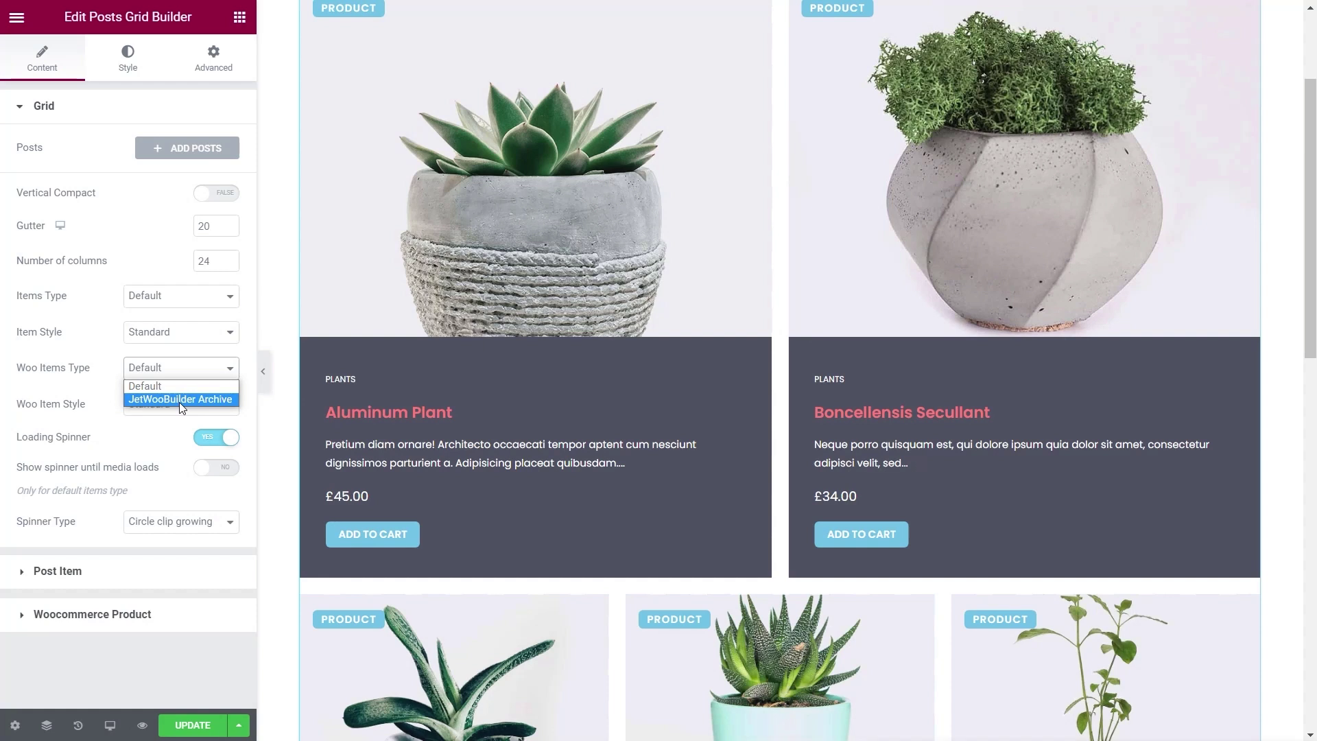
pyautogui.press('Escape')
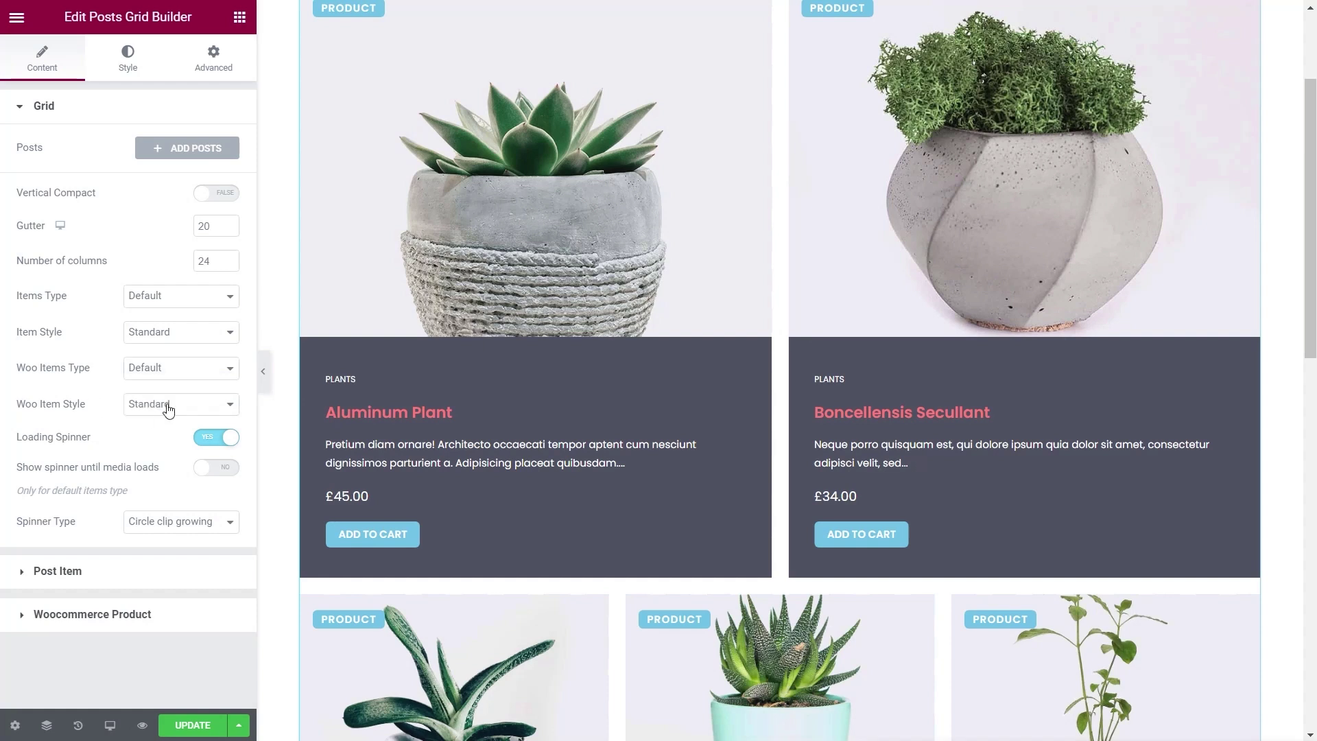
pyautogui.click(168, 410)
pyautogui.click(168, 434)
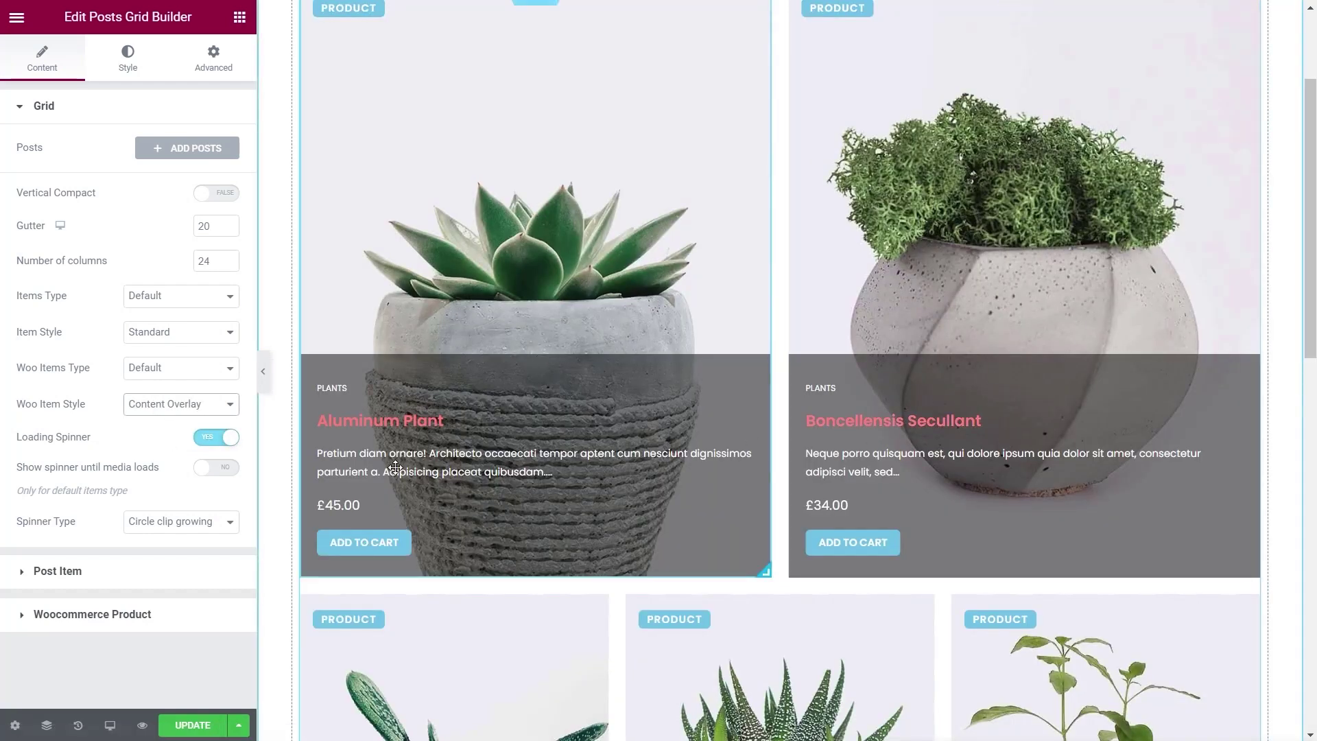
pyautogui.click(184, 405)
pyautogui.click(178, 432)
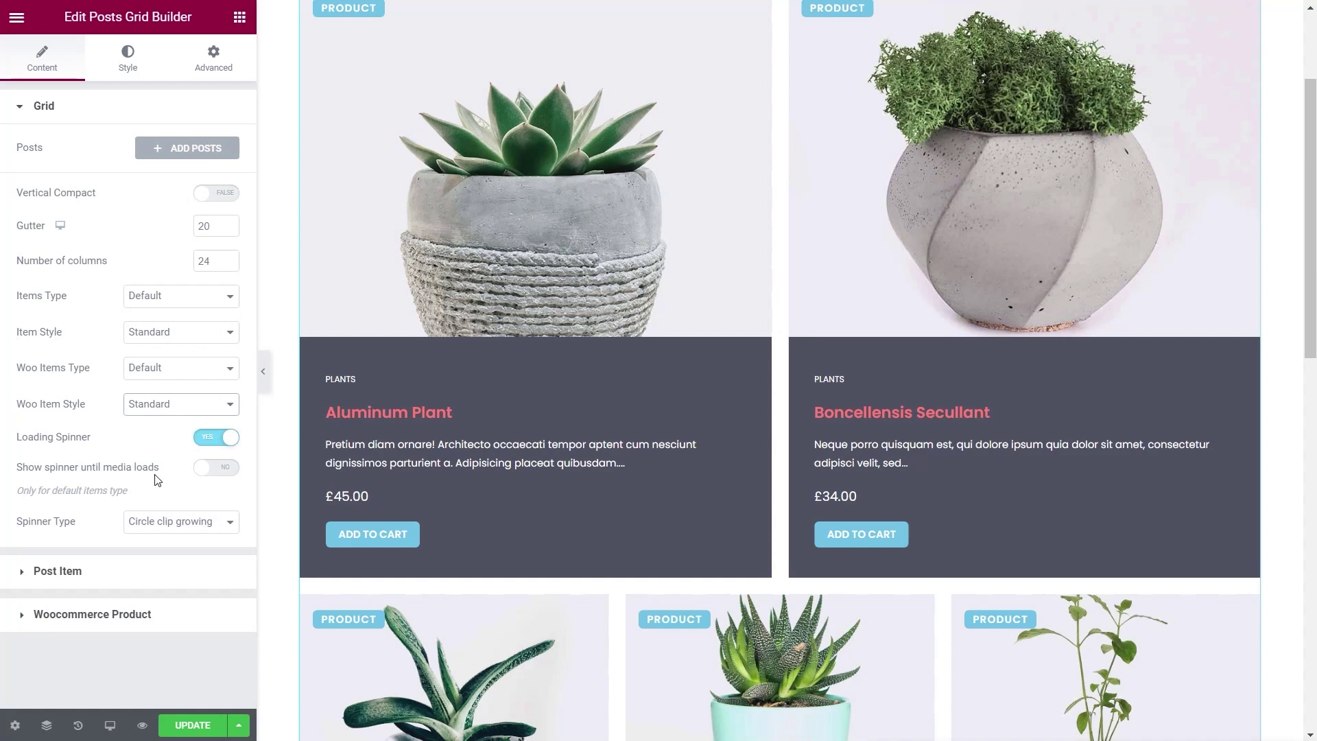
# Step: Turn on showing the spinner until media loads and turn it off again
pyautogui.click(223, 480)
pyautogui.click(220, 473)
pyautogui.click(219, 473)
# Step: Try hiding the thumbnail, title and author in the Post Item settings, turning each one back on
pyautogui.click(58, 572)
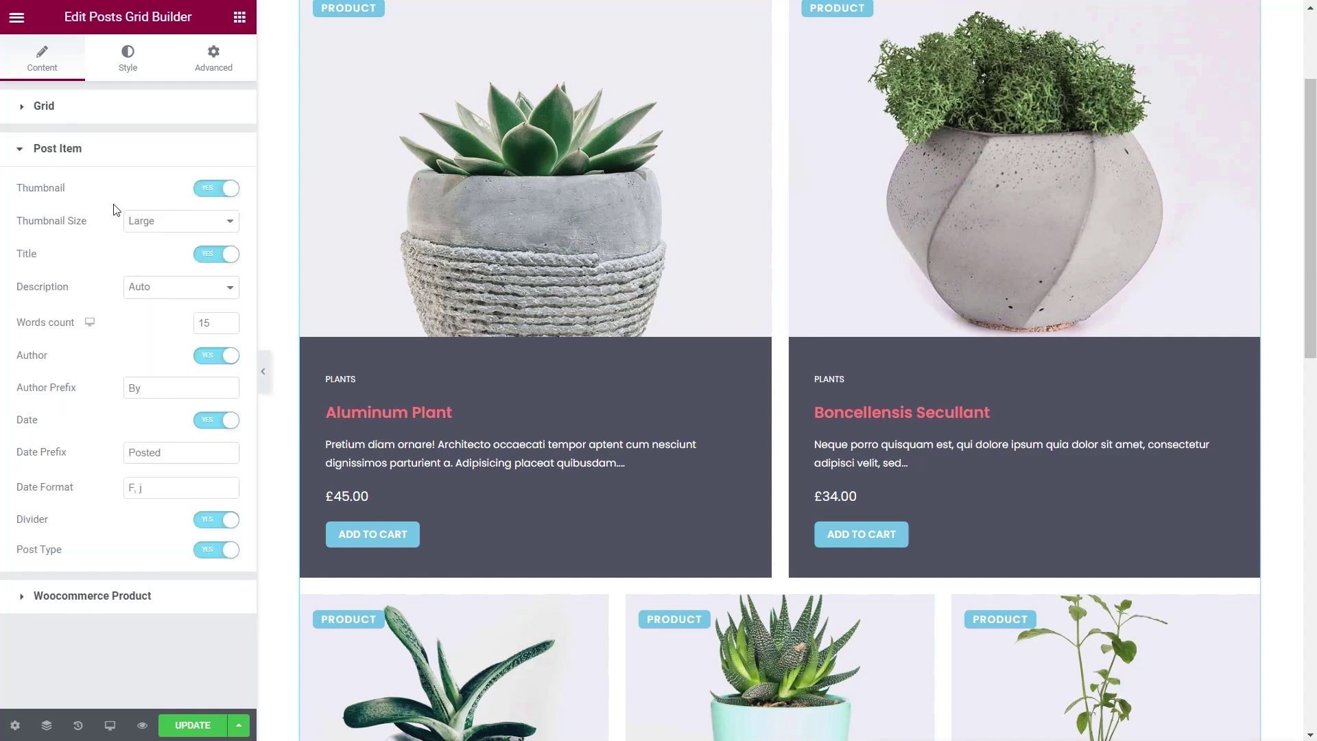
pyautogui.click(202, 194)
pyautogui.click(222, 195)
pyautogui.click(212, 259)
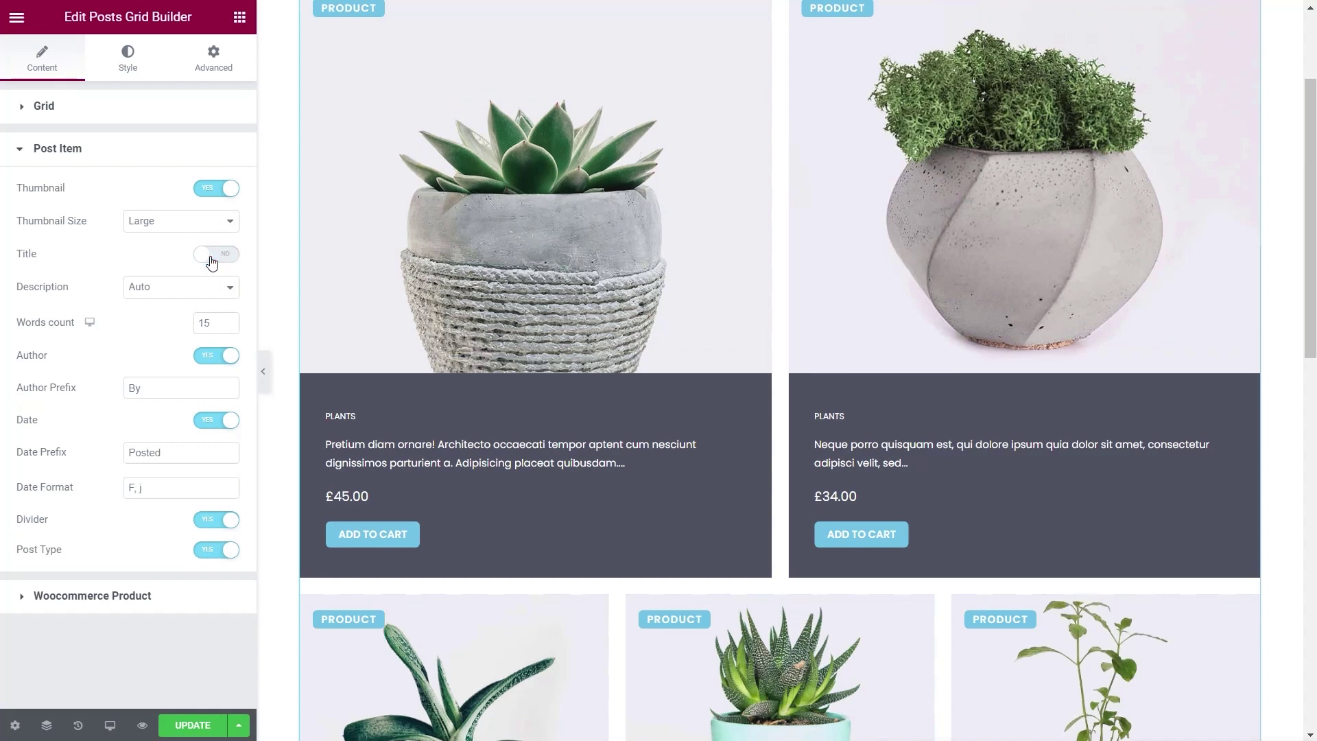
pyautogui.click(224, 259)
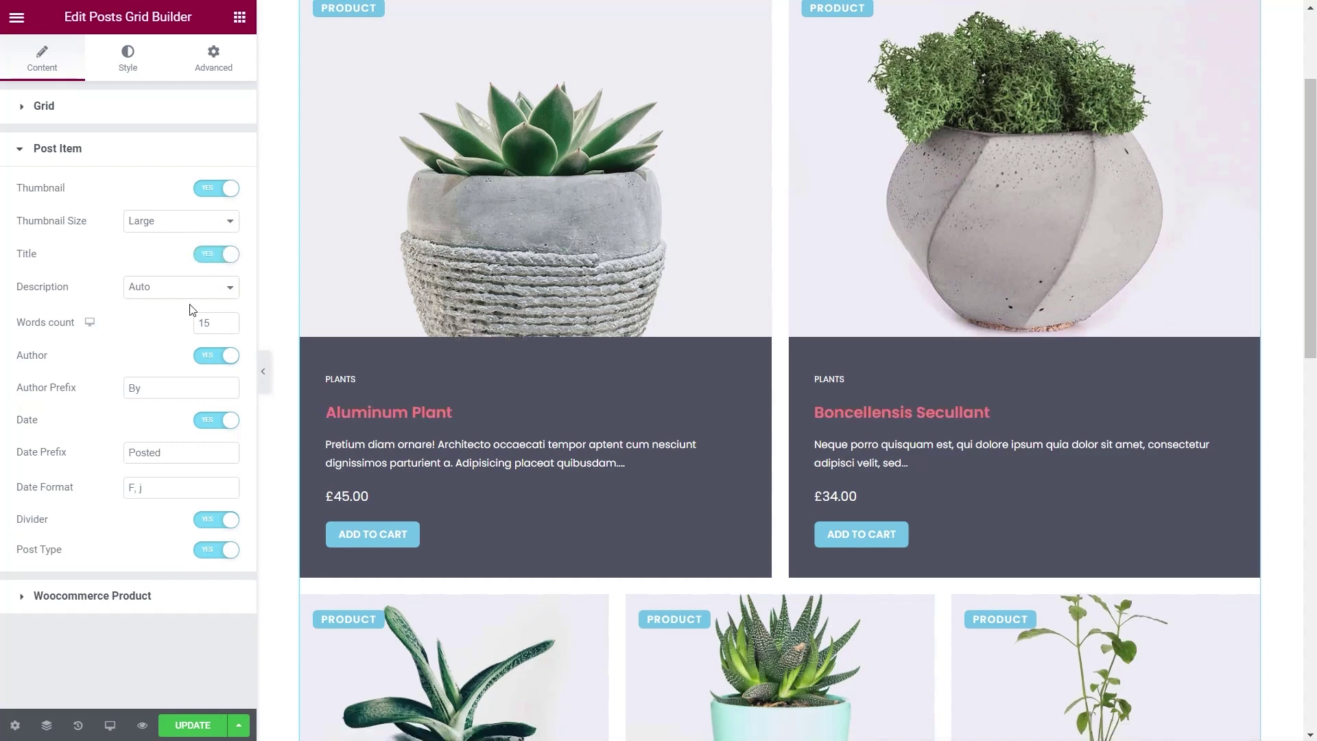
pyautogui.click(201, 364)
pyautogui.click(226, 359)
# Step: Open the grid's Woocommerce Product display settings to review them
pyautogui.click(50, 151)
pyautogui.click(66, 198)
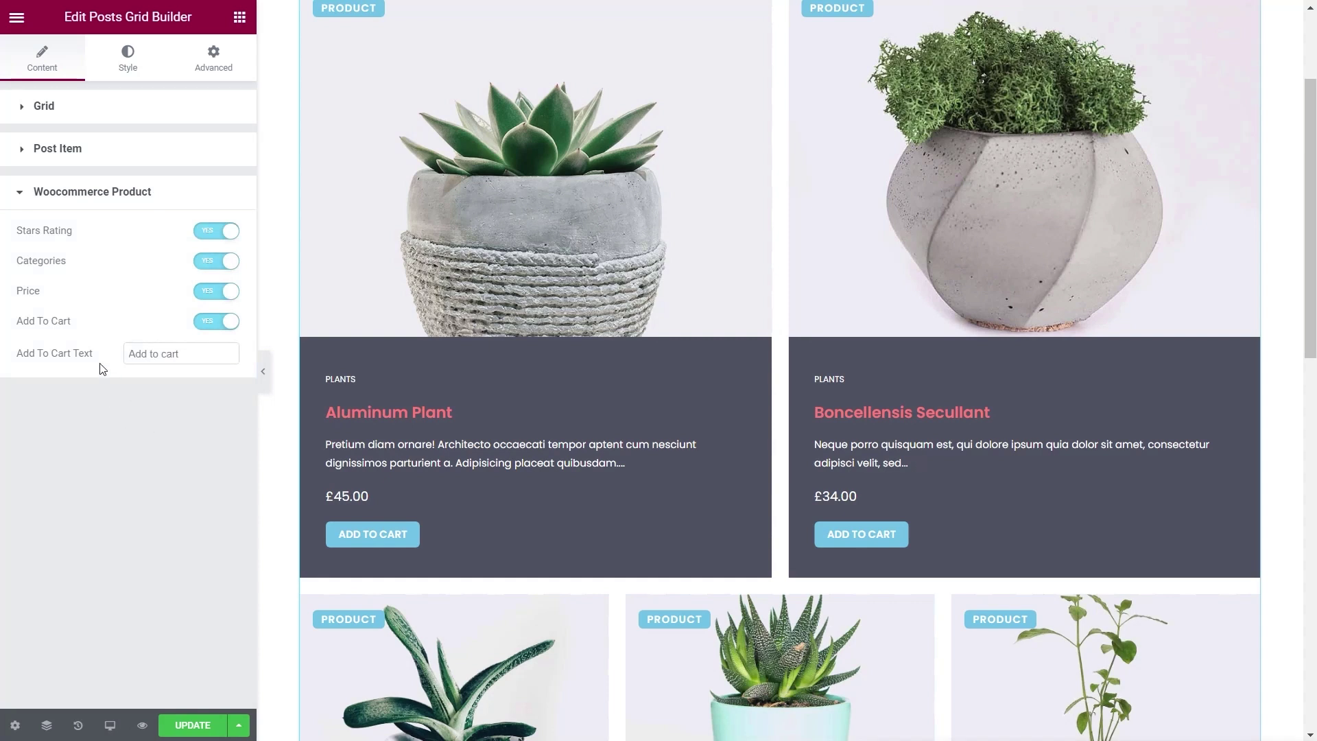
# Step: Hide the categories and Add To Cart button in the Woocommerce Product settings, trying the star rating and price toggles and leaving both on
pyautogui.click(214, 233)
pyautogui.click(227, 237)
pyautogui.click(206, 260)
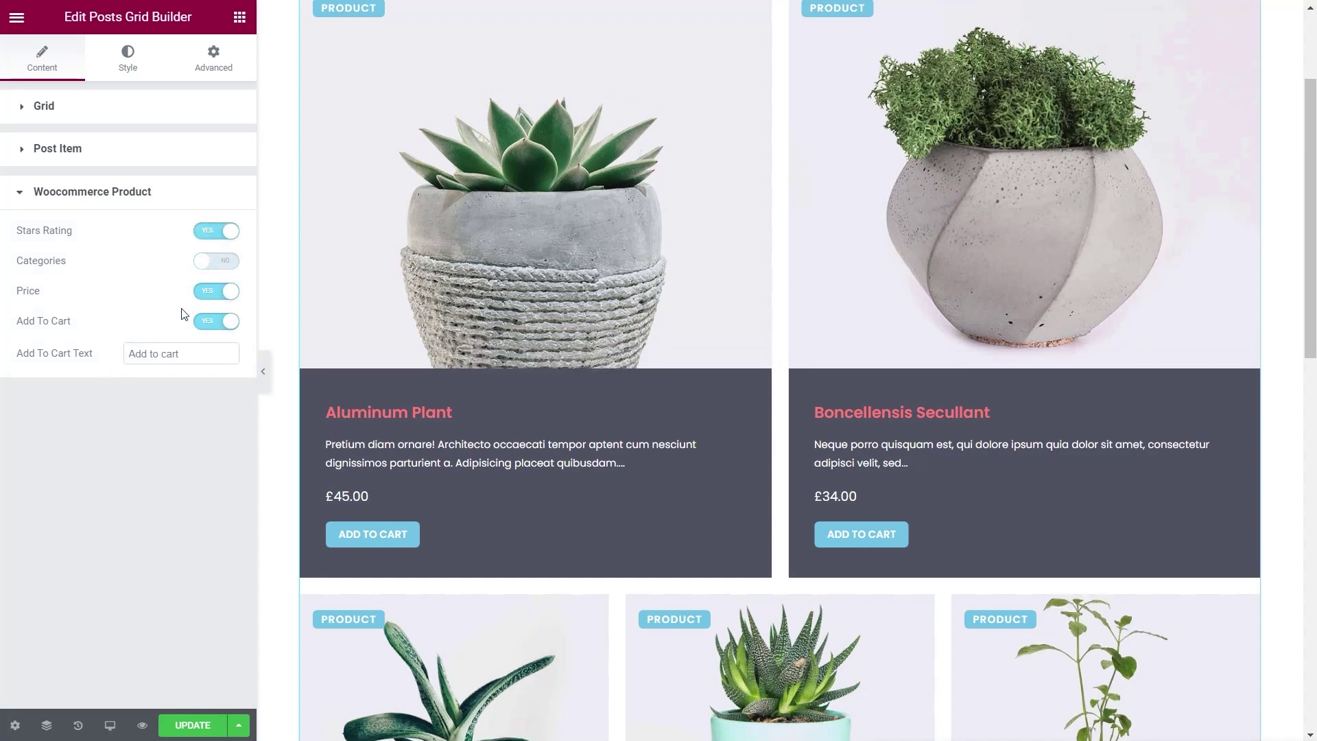
pyautogui.click(206, 294)
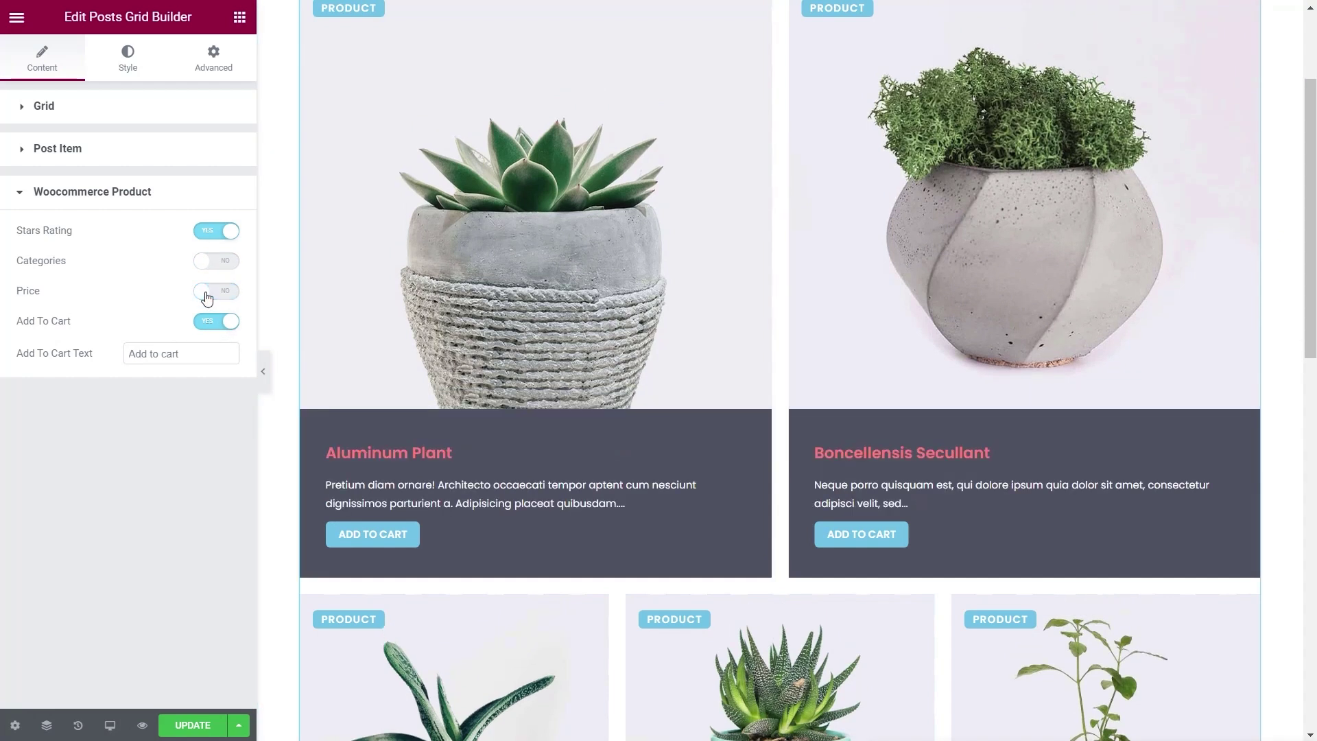
pyautogui.click(210, 324)
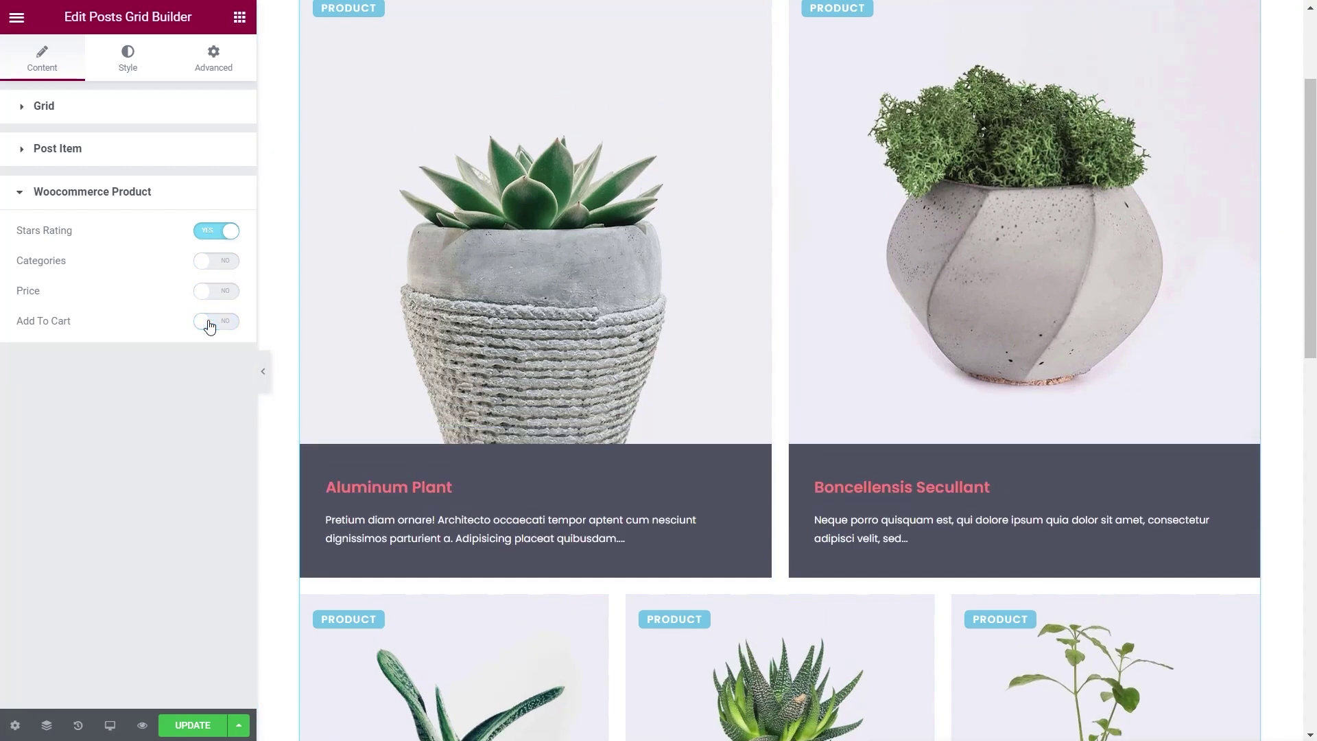
pyautogui.click(222, 299)
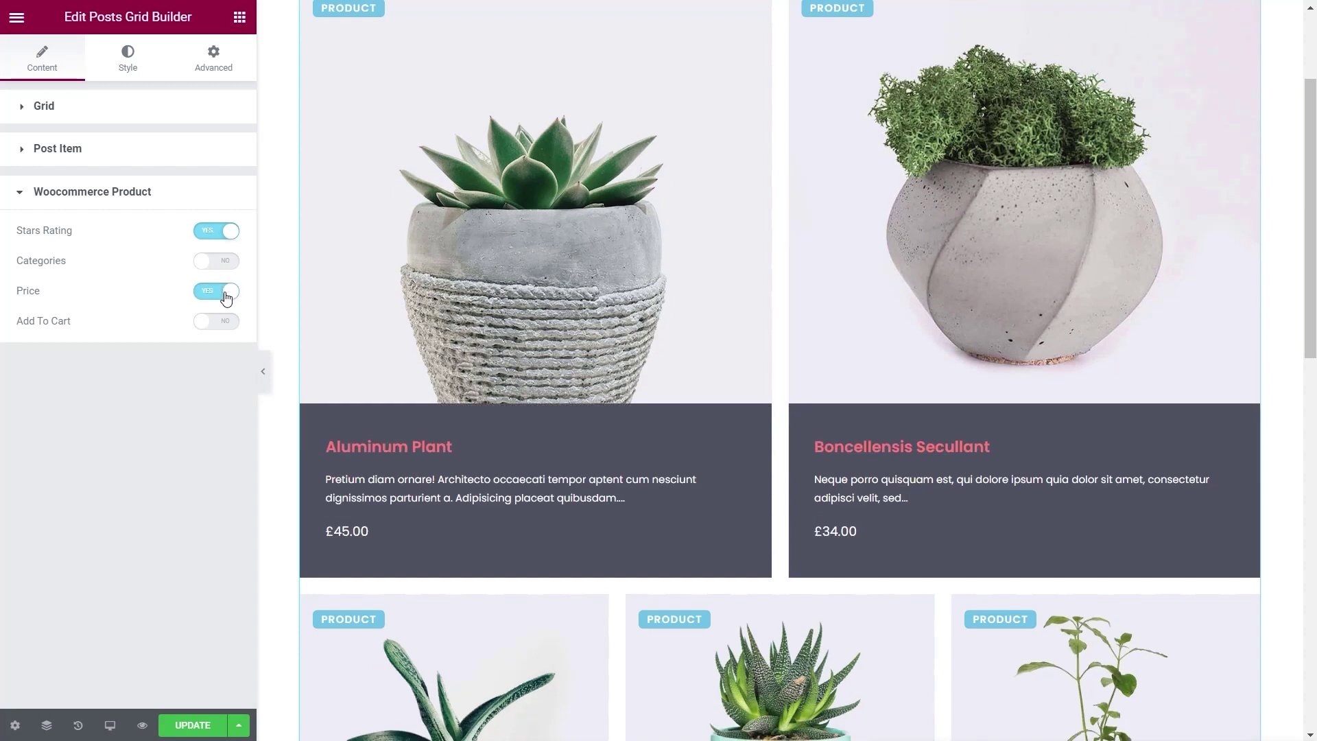
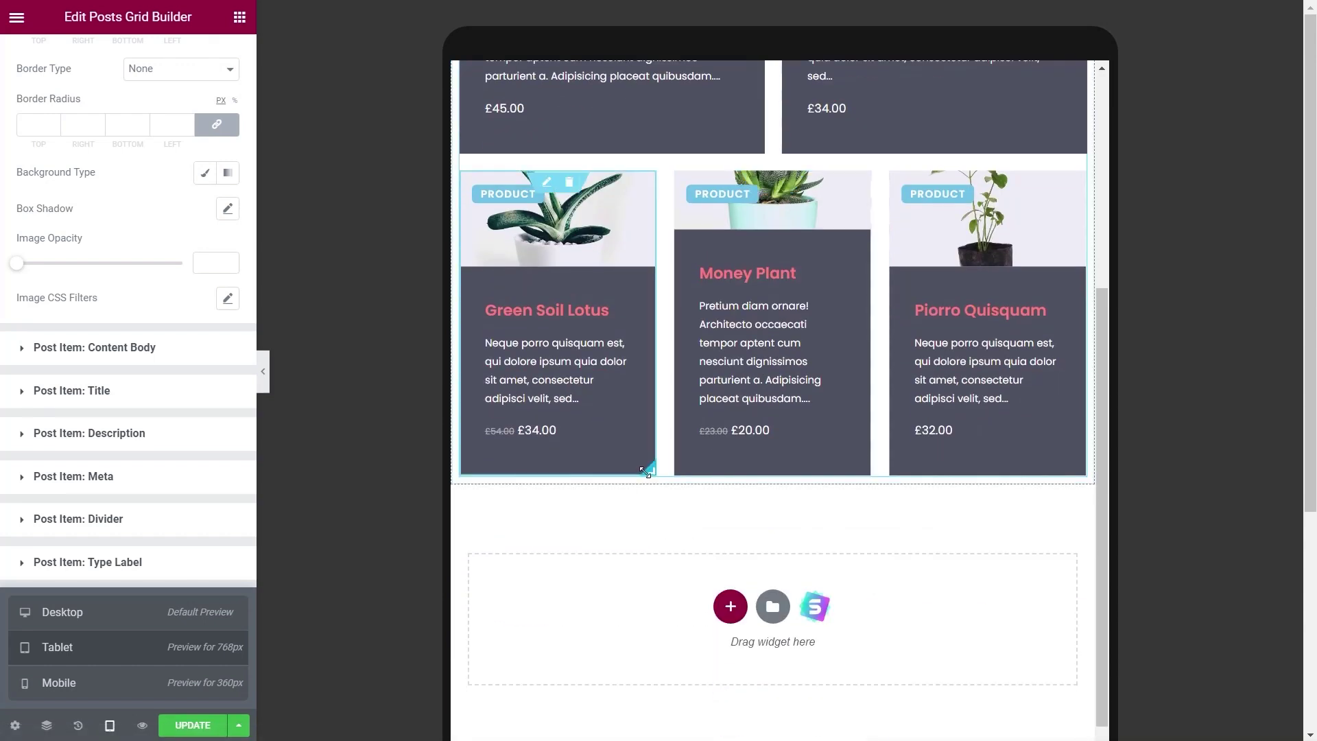
# Step: In the tablet layout, make the Green Soil Lotus, Money Plant and Piorro Quisquam cards equally taller so their product images show fully
pyautogui.moveTo(652, 474); pyautogui.dragTo(656, 603)
pyautogui.moveTo(861, 471); pyautogui.dragTo(862, 609)
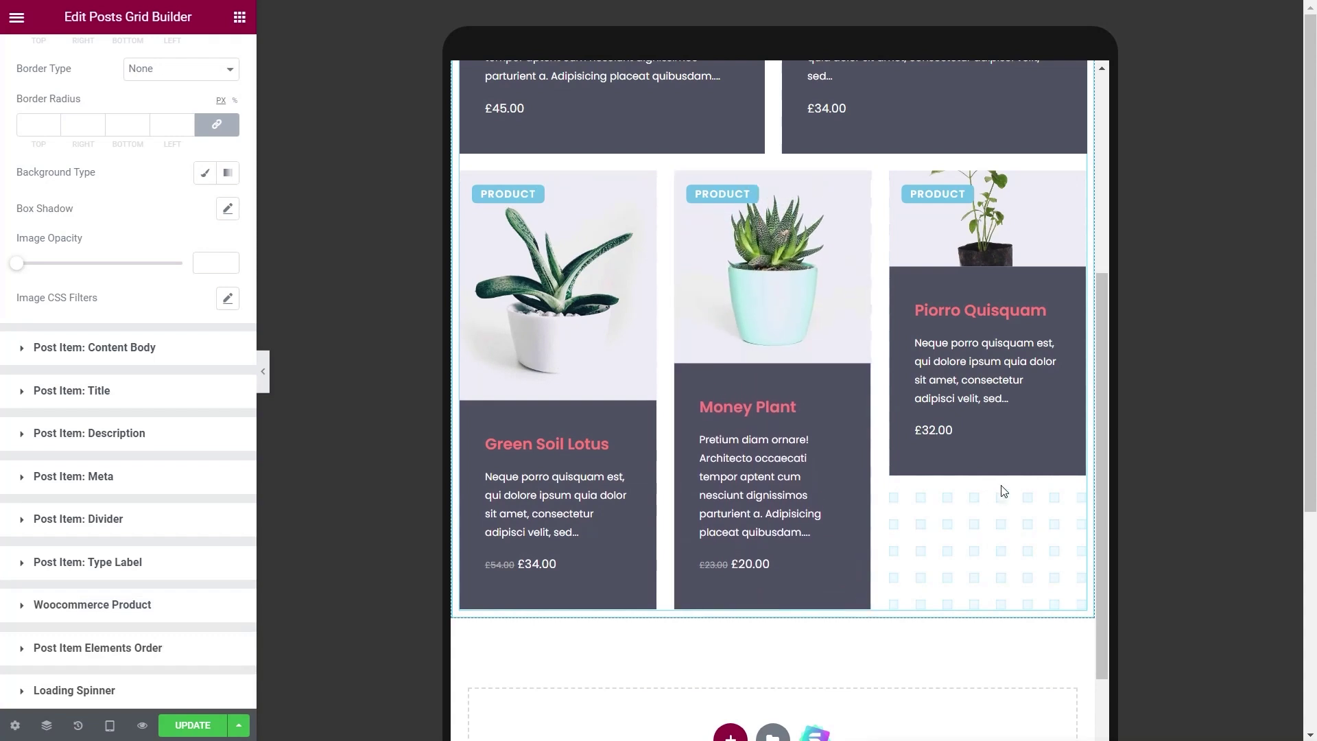
pyautogui.moveTo(1080, 472); pyautogui.dragTo(1080, 603)
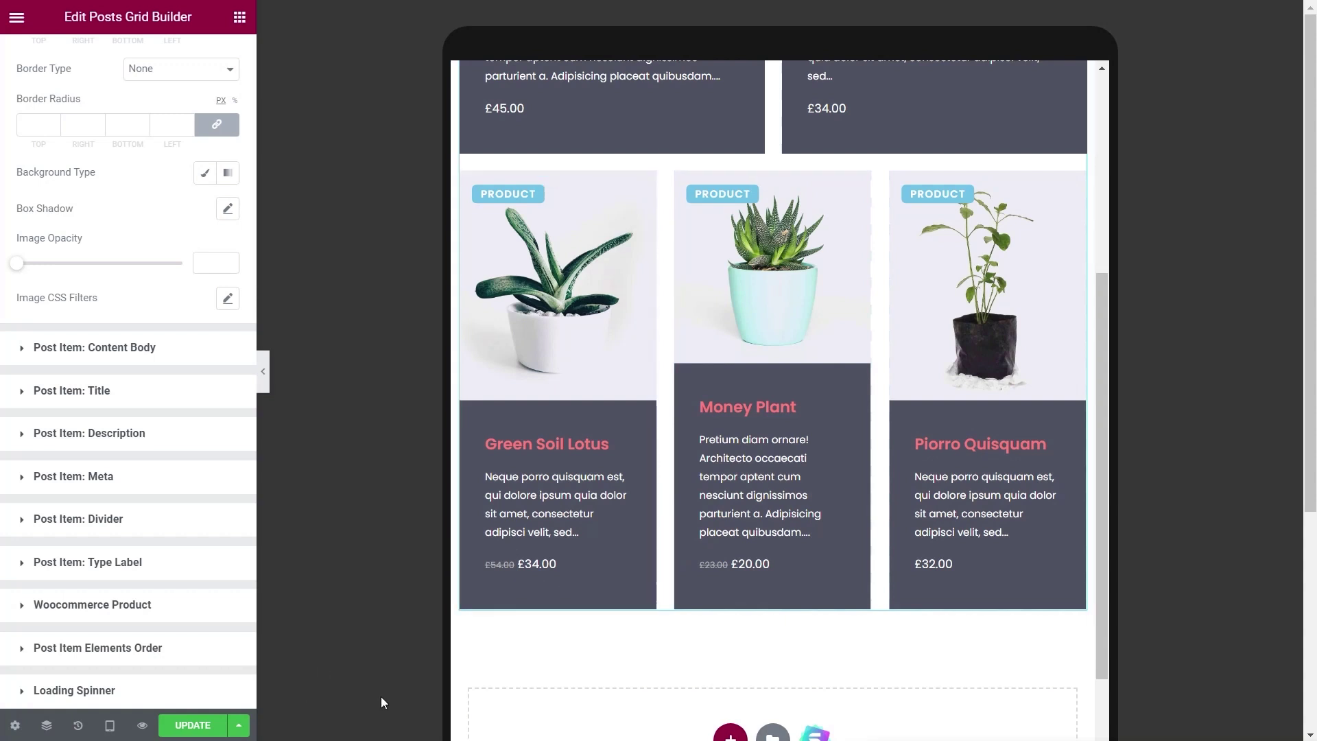
# Step: Switch to the mobile preview and enlarge the Aluminum Plant card to the full grid width with its image and text showing
pyautogui.click(110, 725)
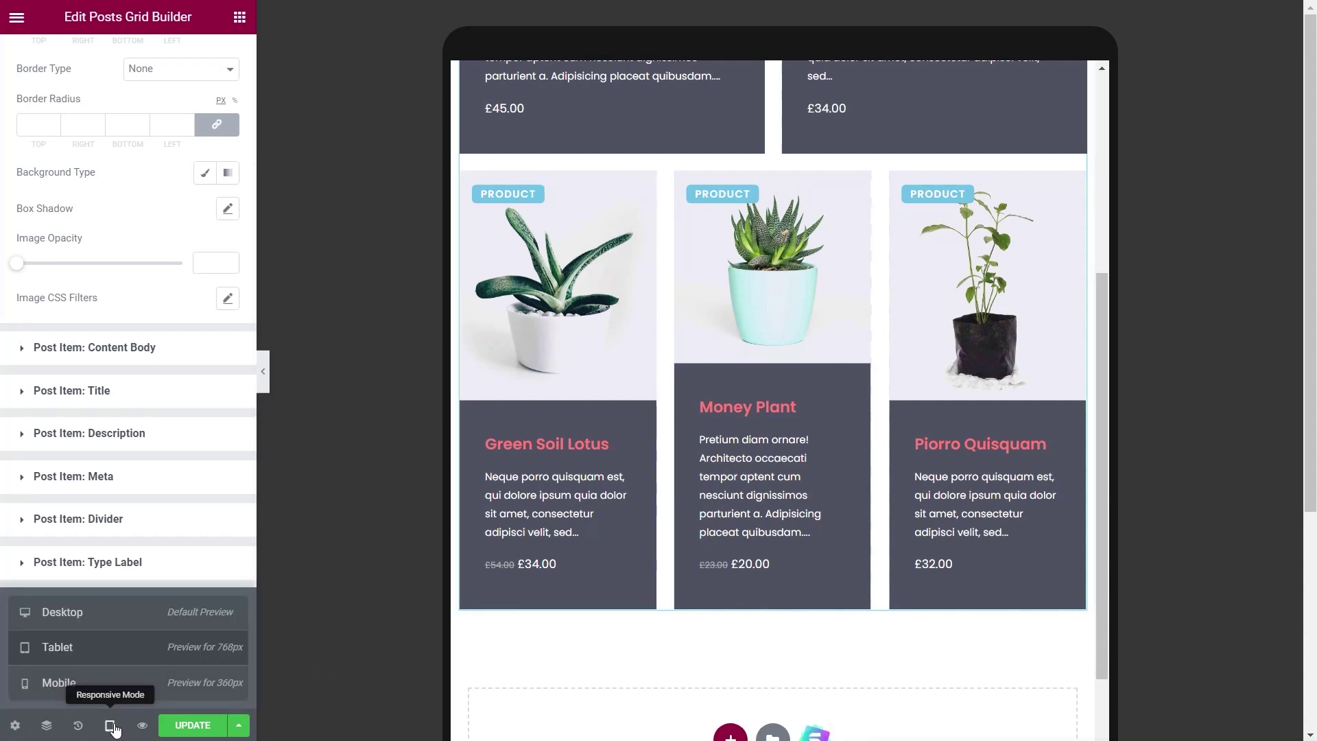
pyautogui.click(82, 683)
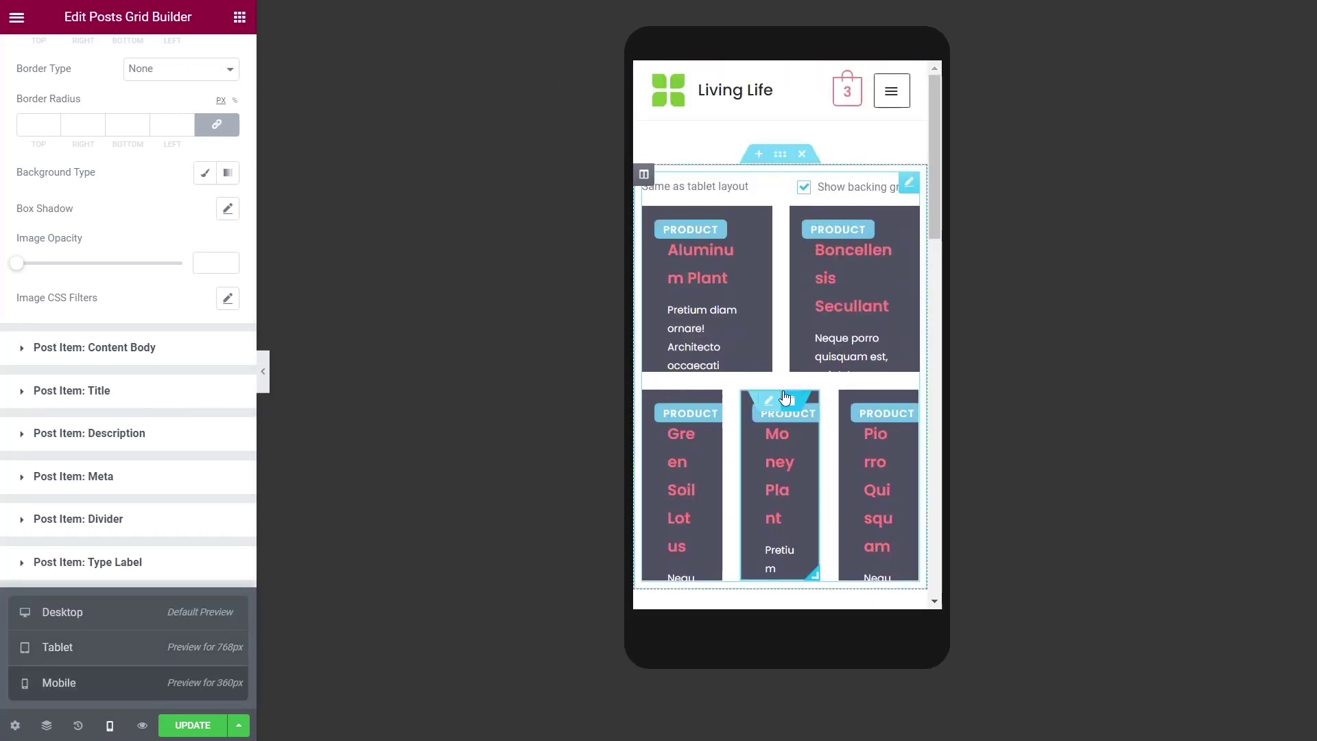
pyautogui.scroll(-3, 786, 401)
pyautogui.scroll(3, 782, 308)
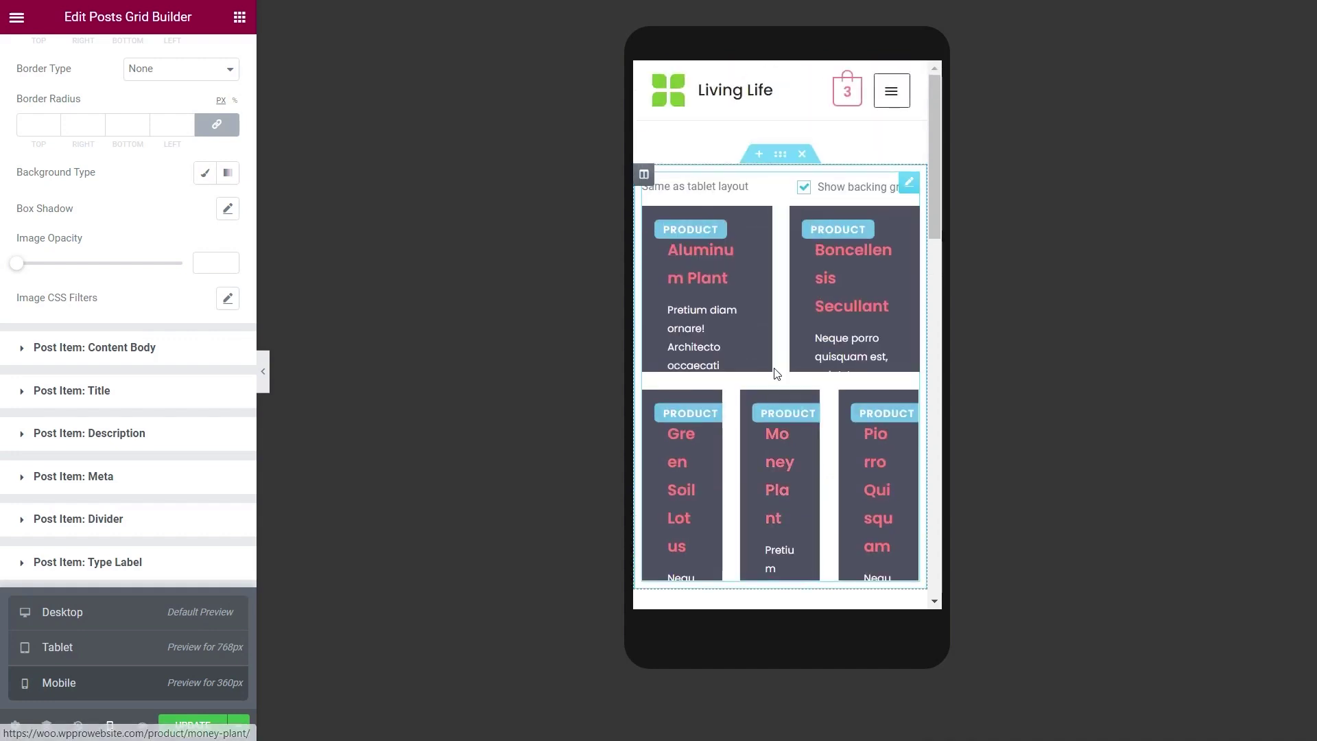
pyautogui.moveTo(768, 364); pyautogui.dragTo(913, 499)
pyautogui.scroll(-1, 862, 463)
pyautogui.scroll(-2, 863, 464)
pyautogui.scroll(1, 912, 314)
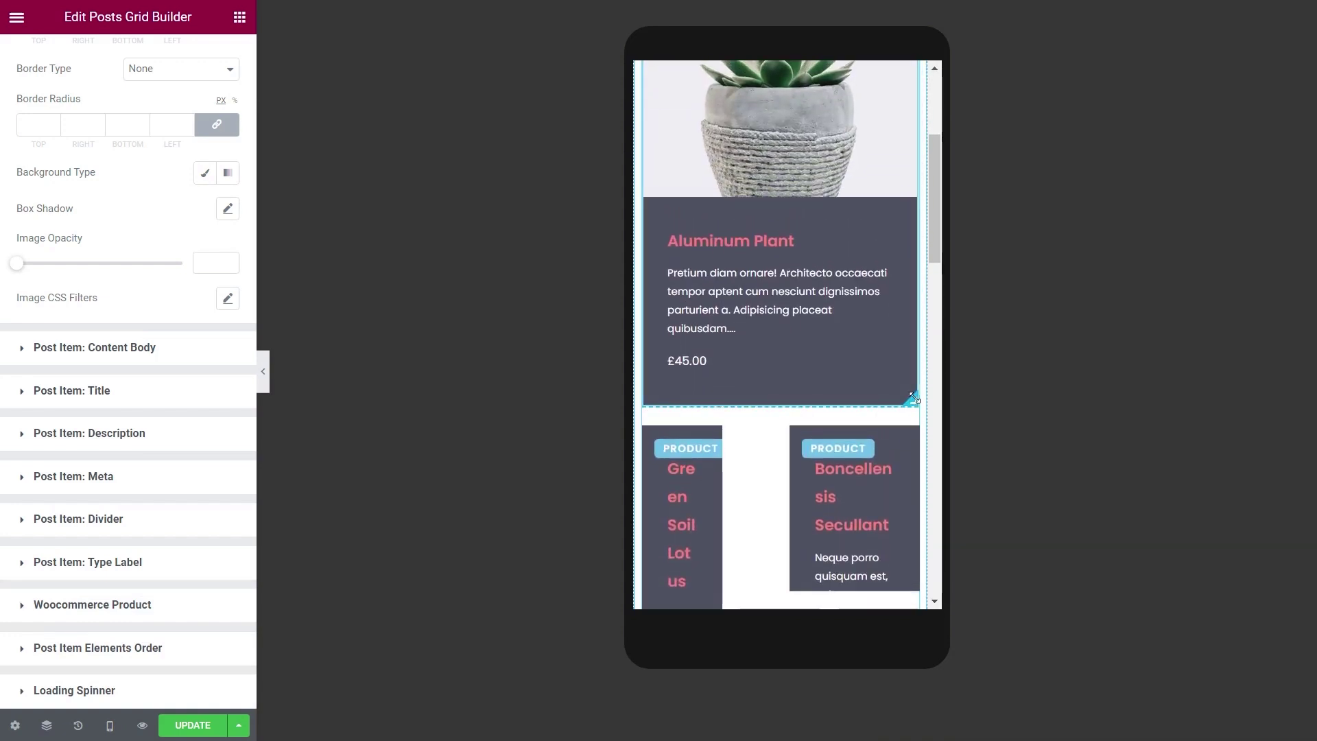
# Step: Enlarge the Green Soil Lotus card to full width in the mobile layout and position it above the Aluminum Plant card
pyautogui.scroll(-2, 826, 486)
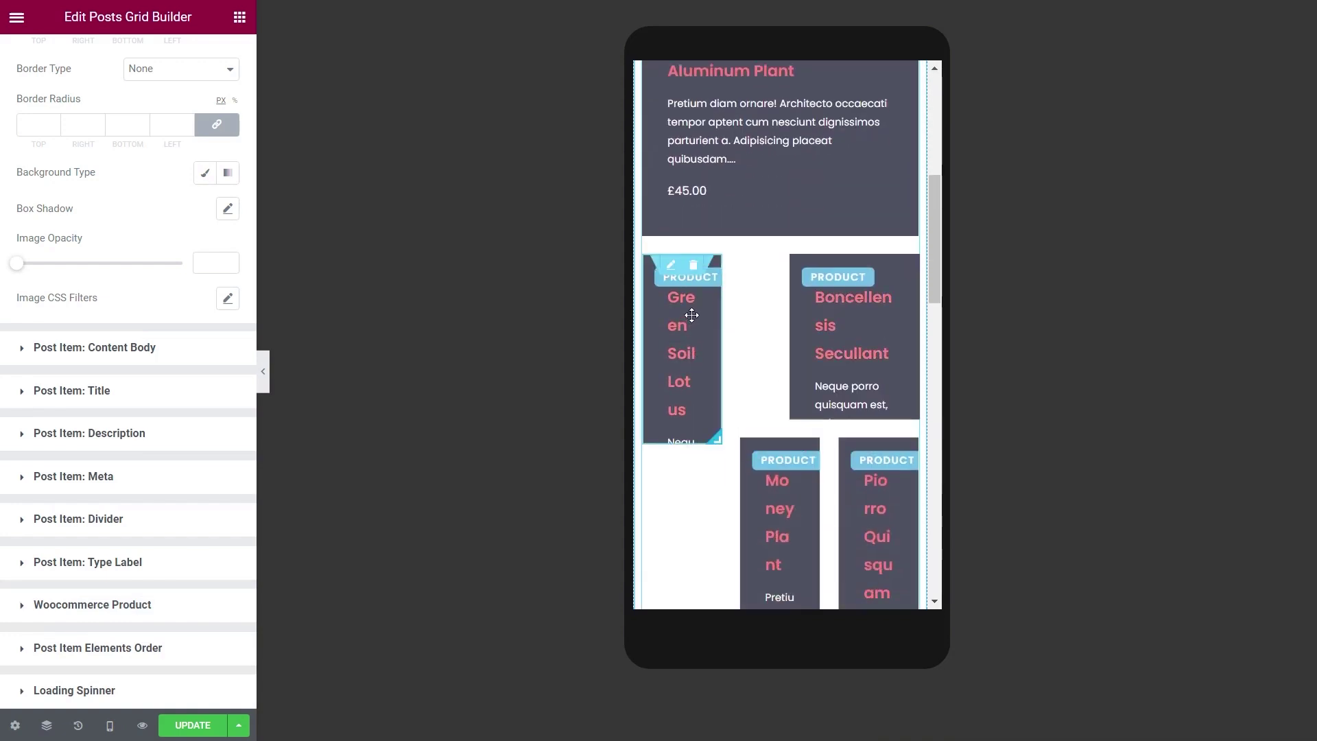
pyautogui.moveTo(709, 446); pyautogui.dragTo(910, 598)
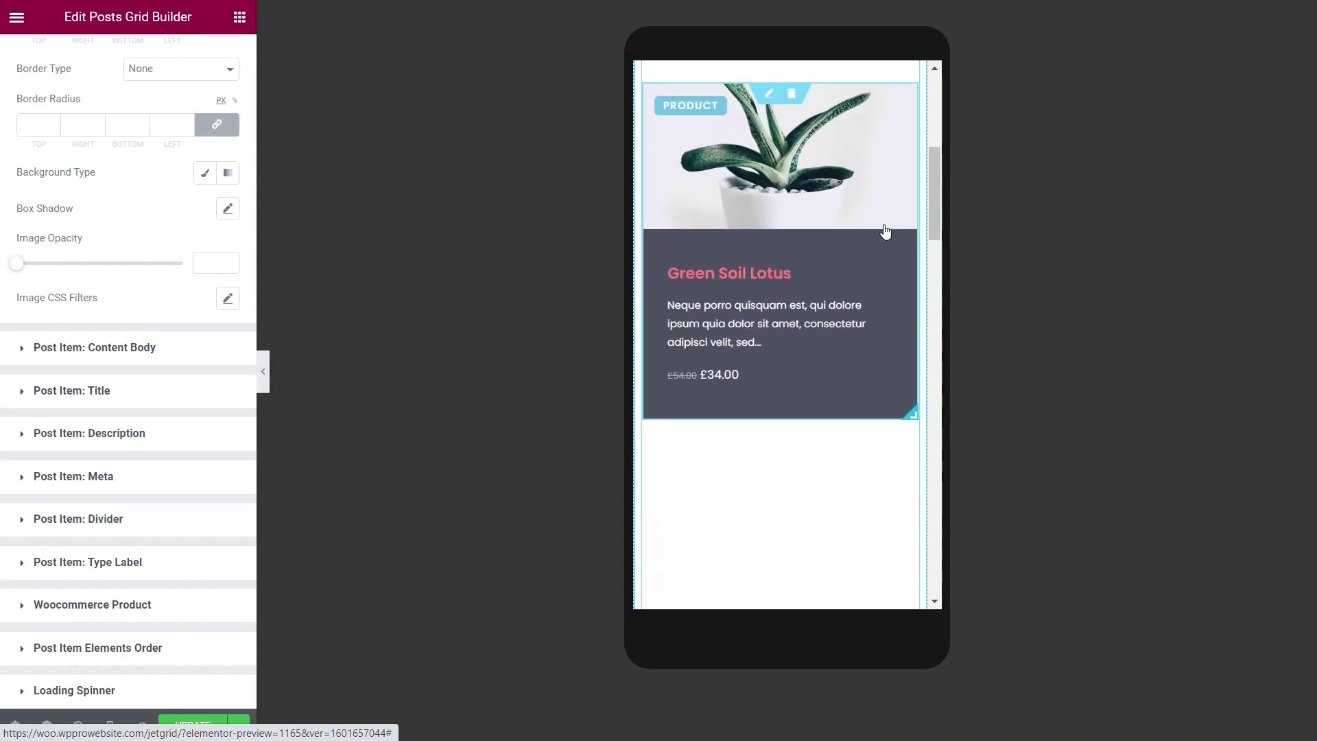
pyautogui.moveTo(940, 209); pyautogui.dragTo(933, 157)
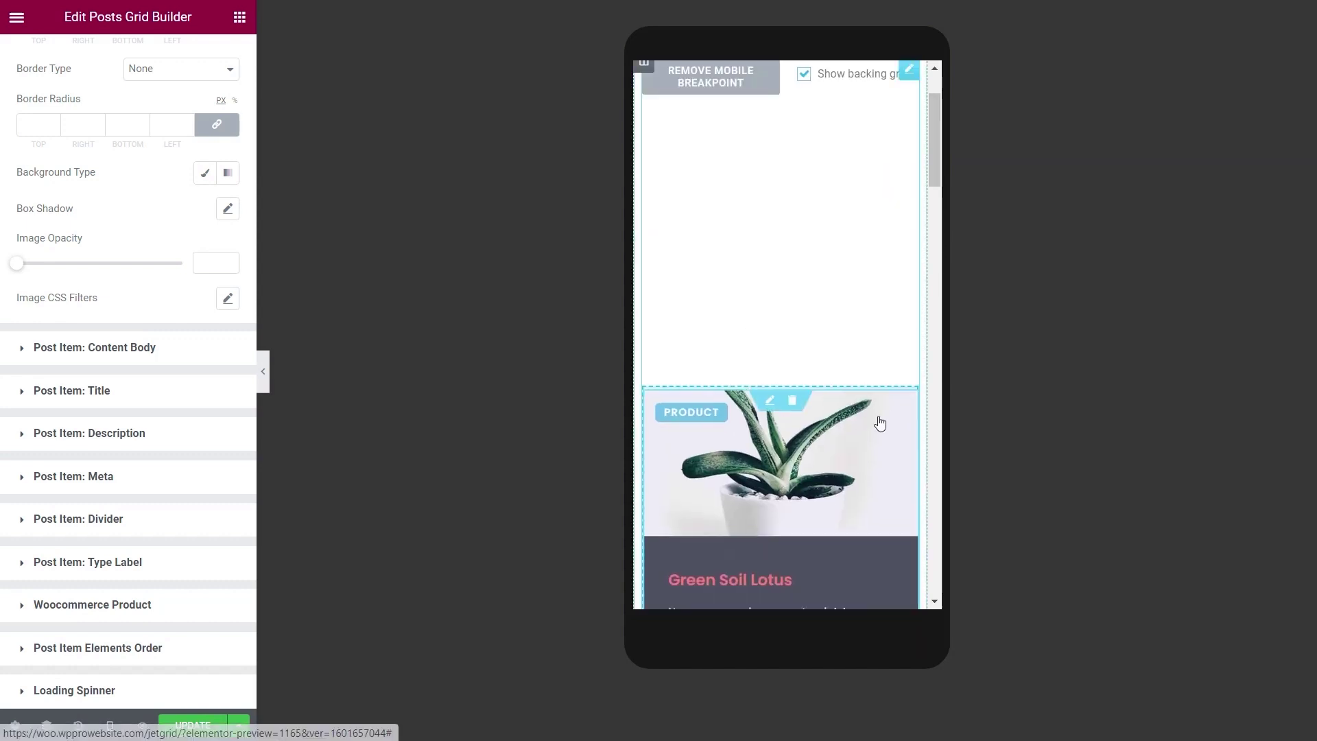
pyautogui.moveTo(939, 166)
pyautogui.mouseDown()
pyautogui.moveTo(938, 277)
pyautogui.moveTo(931, 187)
pyautogui.mouseUp()
pyautogui.moveTo(864, 407); pyautogui.dragTo(852, 199)
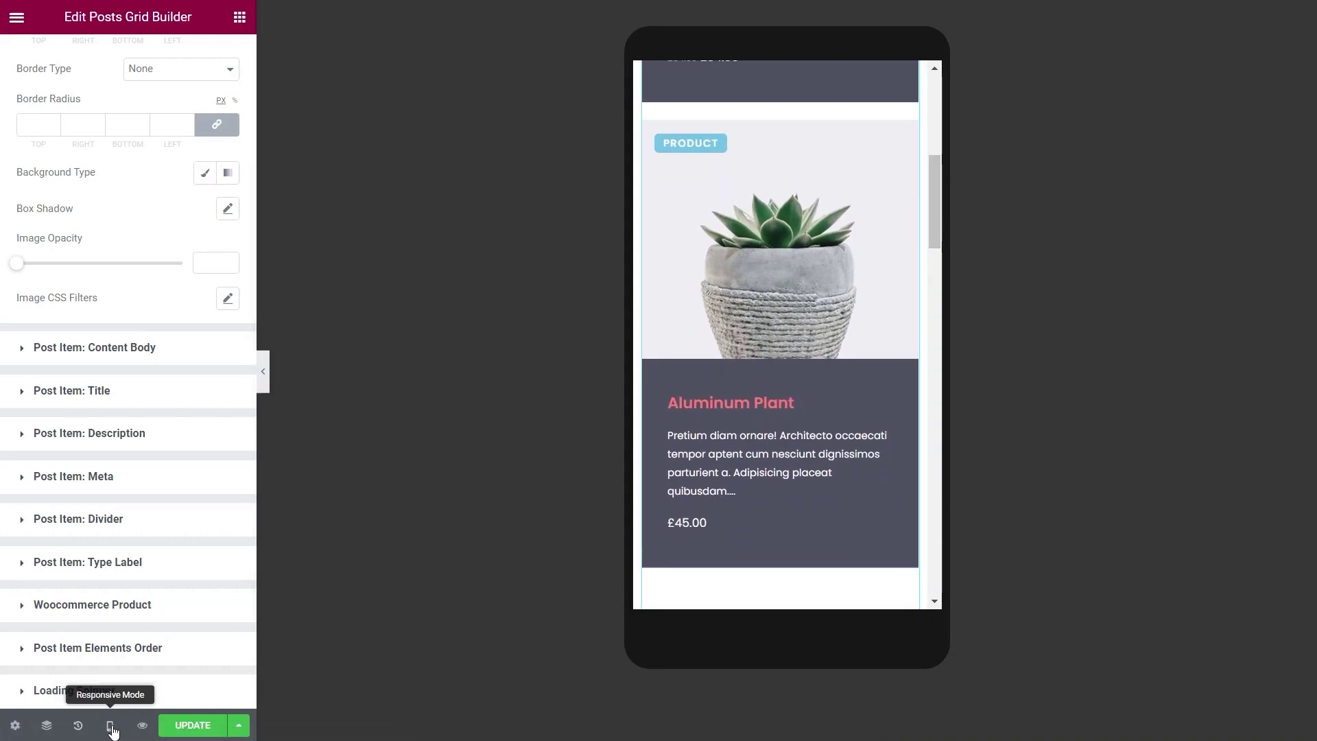
# Step: Check the grid in the tablet preview and return to the desktop preview
pyautogui.moveTo(110, 725)
pyautogui.click(80, 657)
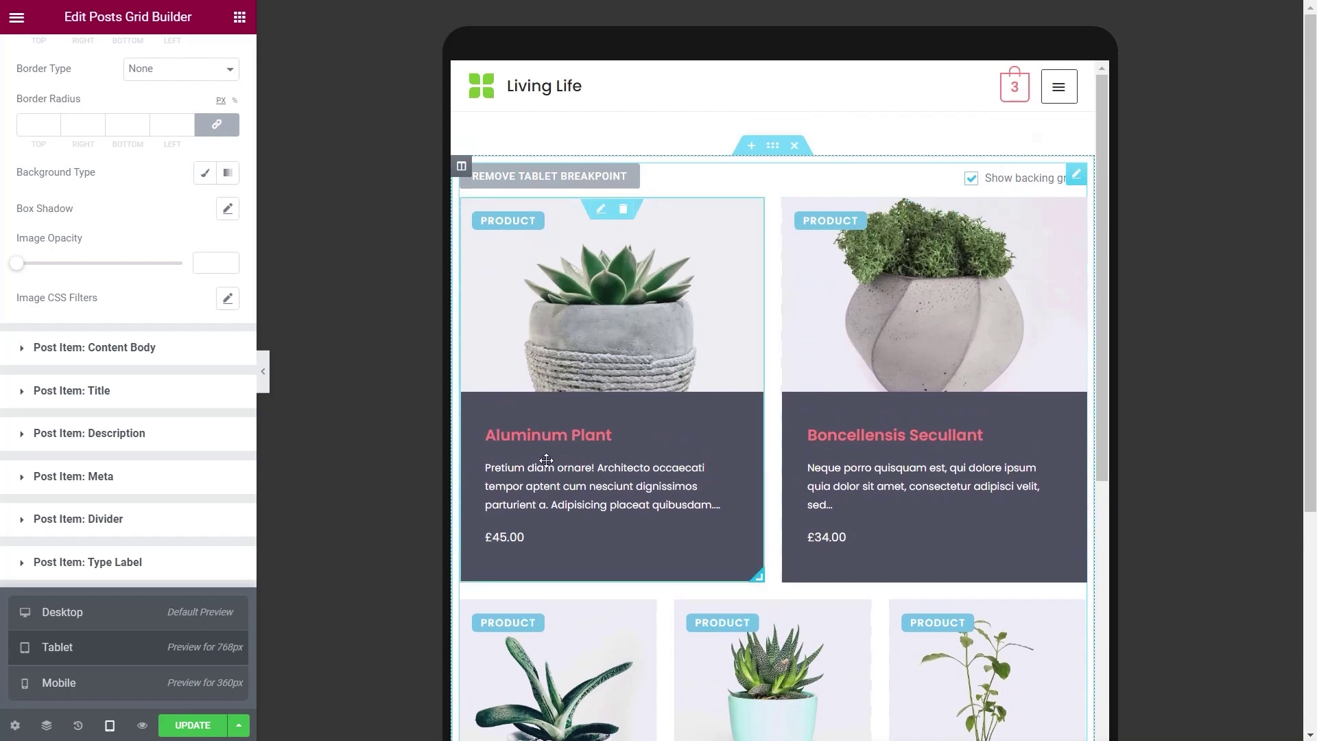
pyautogui.click(82, 621)
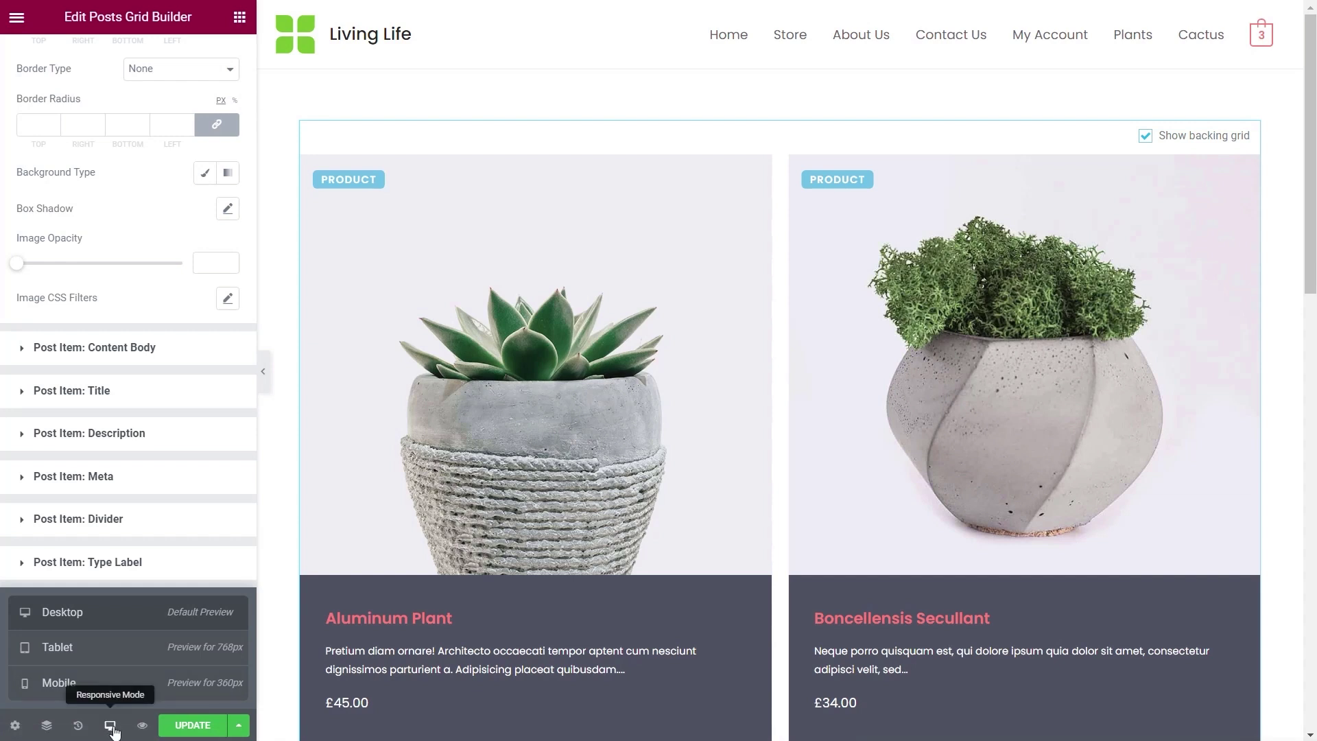
pyautogui.click(110, 726)
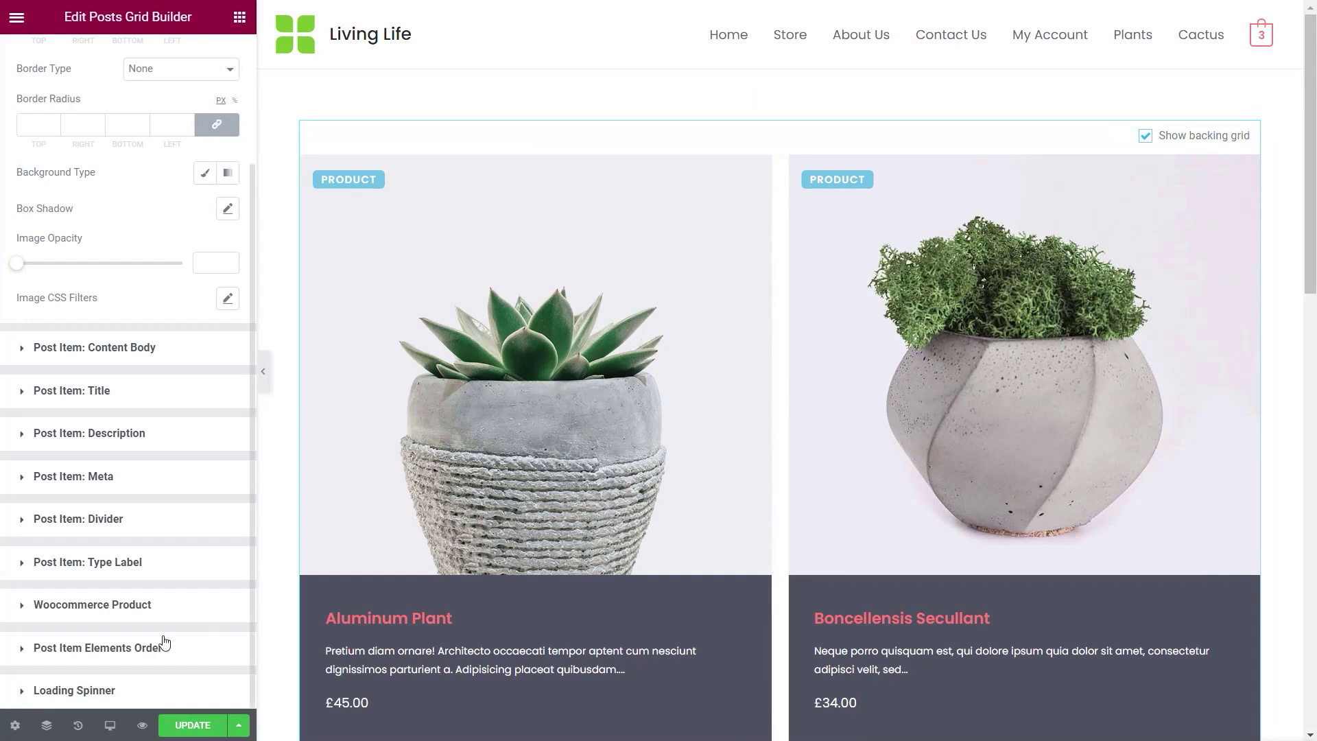
# Step: Update the page, look through the product grid in the live preview, and close the preview
pyautogui.click(183, 725)
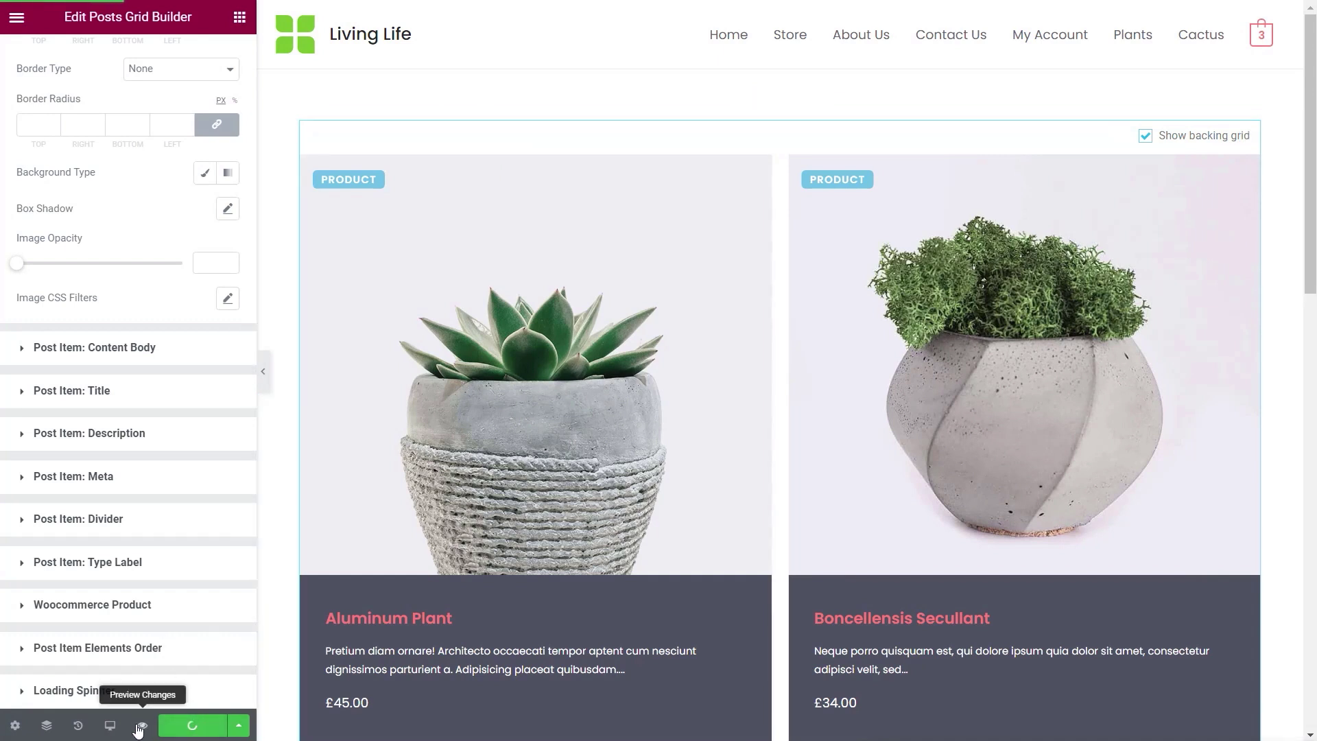
pyautogui.click(142, 726)
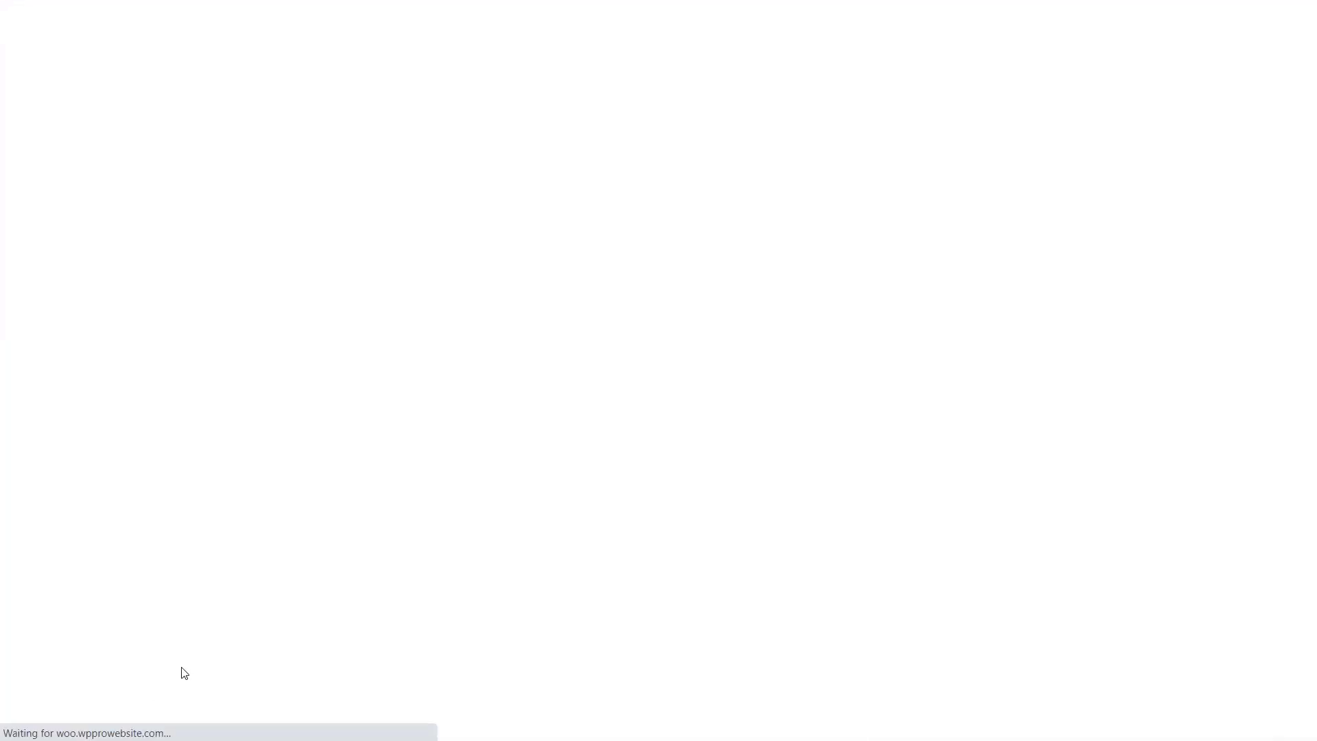
pyautogui.scroll(-12, 127, 375)
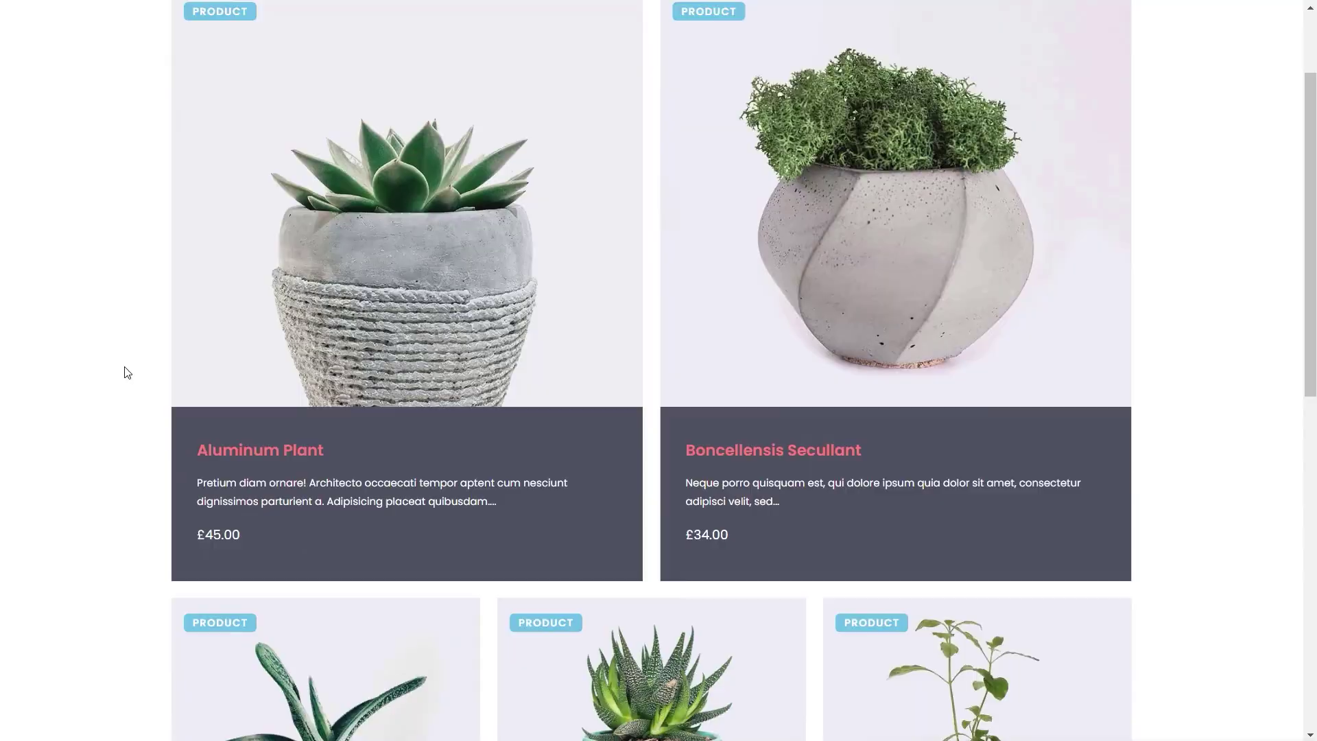
pyautogui.scroll(12, 127, 372)
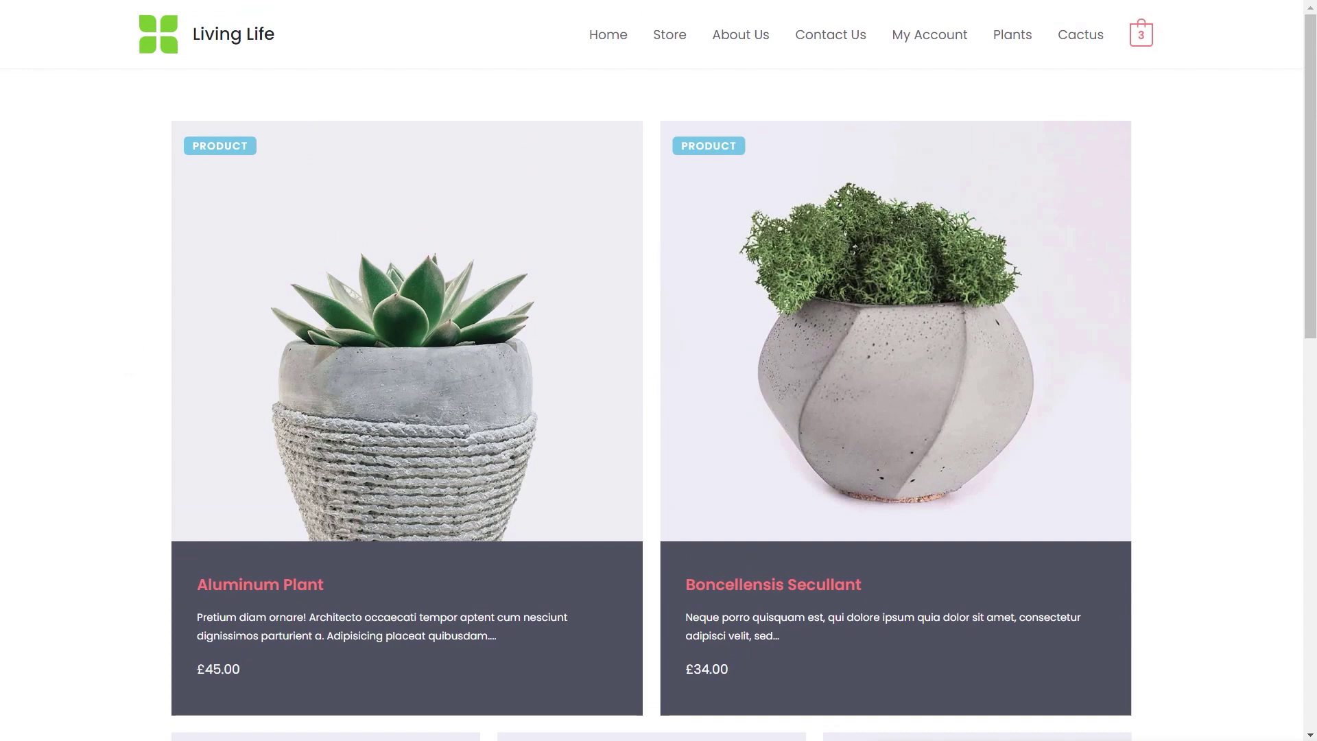
pyautogui.hotkey('ctrl', 'w')
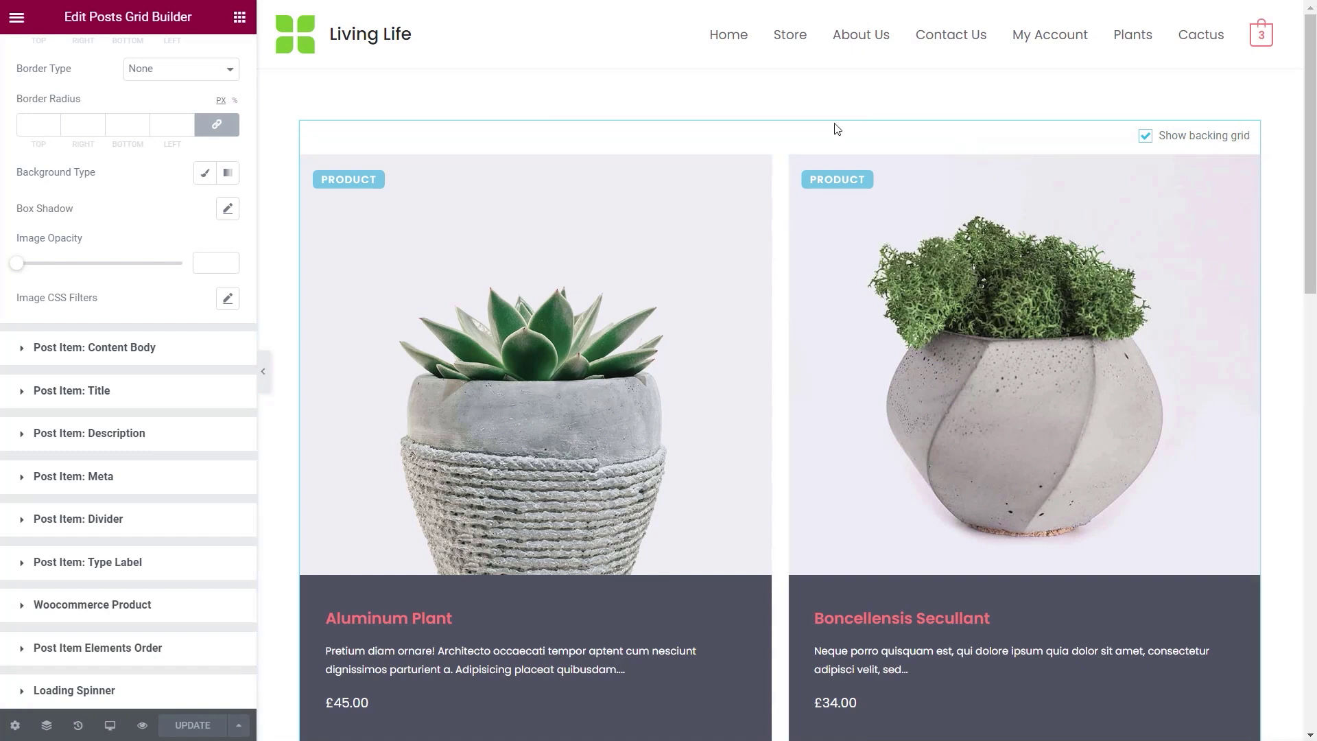
# Step: Delete the Posts Grid Builder widget, search the widgets for "grid", and add a Terms Grid Builder in its place
pyautogui.rightClick(1251, 135)
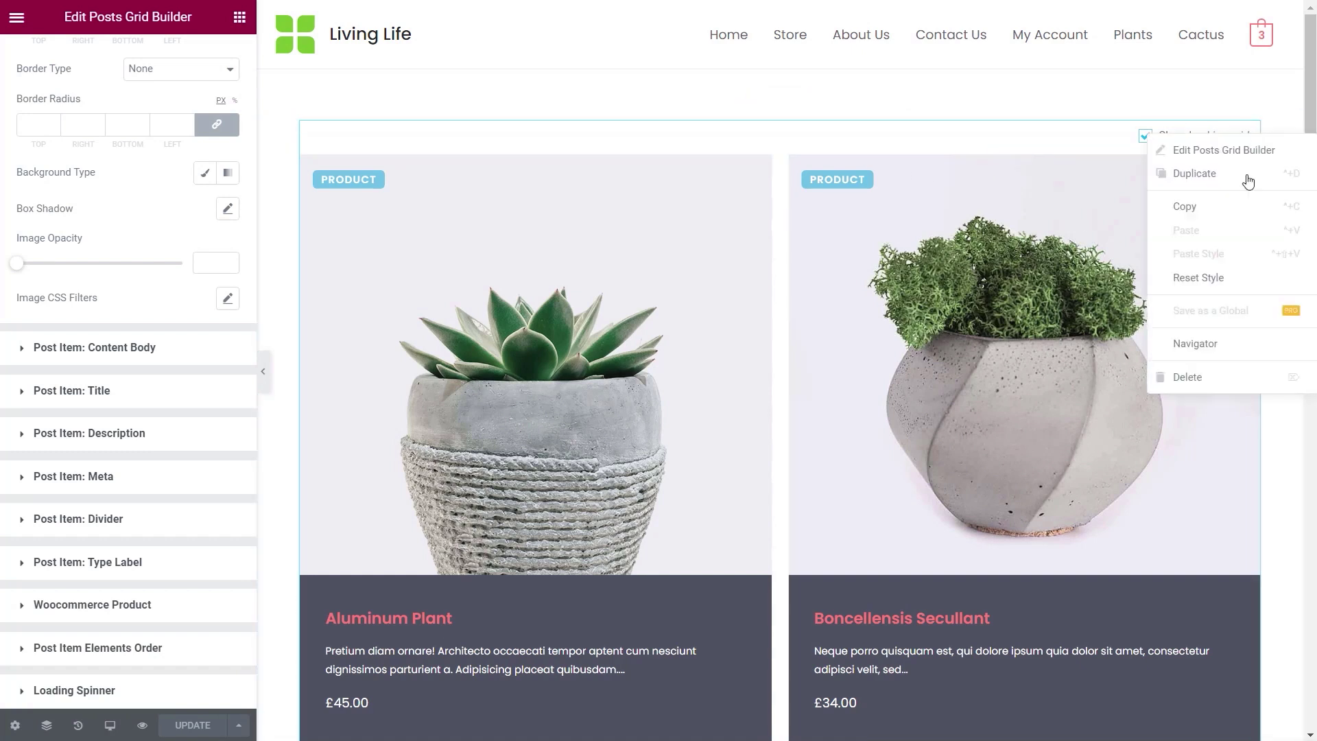
pyautogui.click(1211, 375)
pyautogui.click(192, 108)
pyautogui.write('grid')
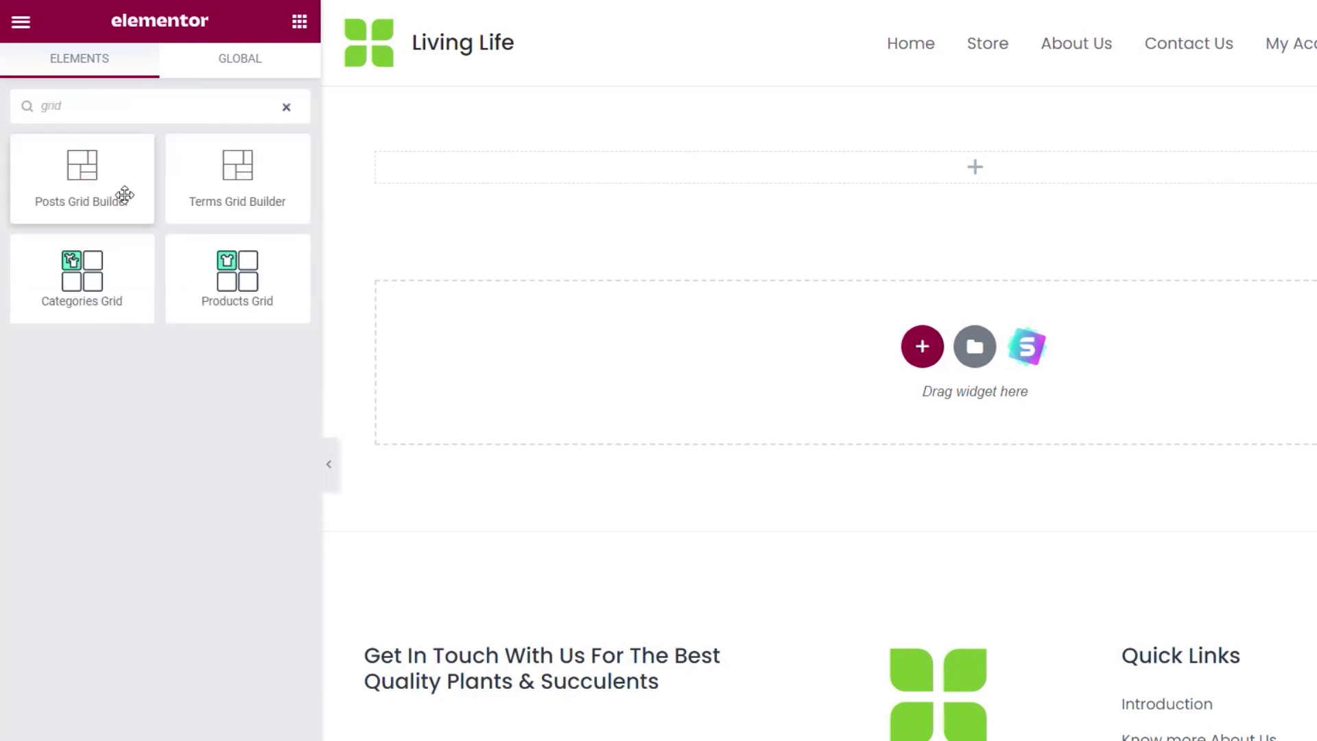
pyautogui.moveTo(243, 182); pyautogui.dragTo(549, 183)
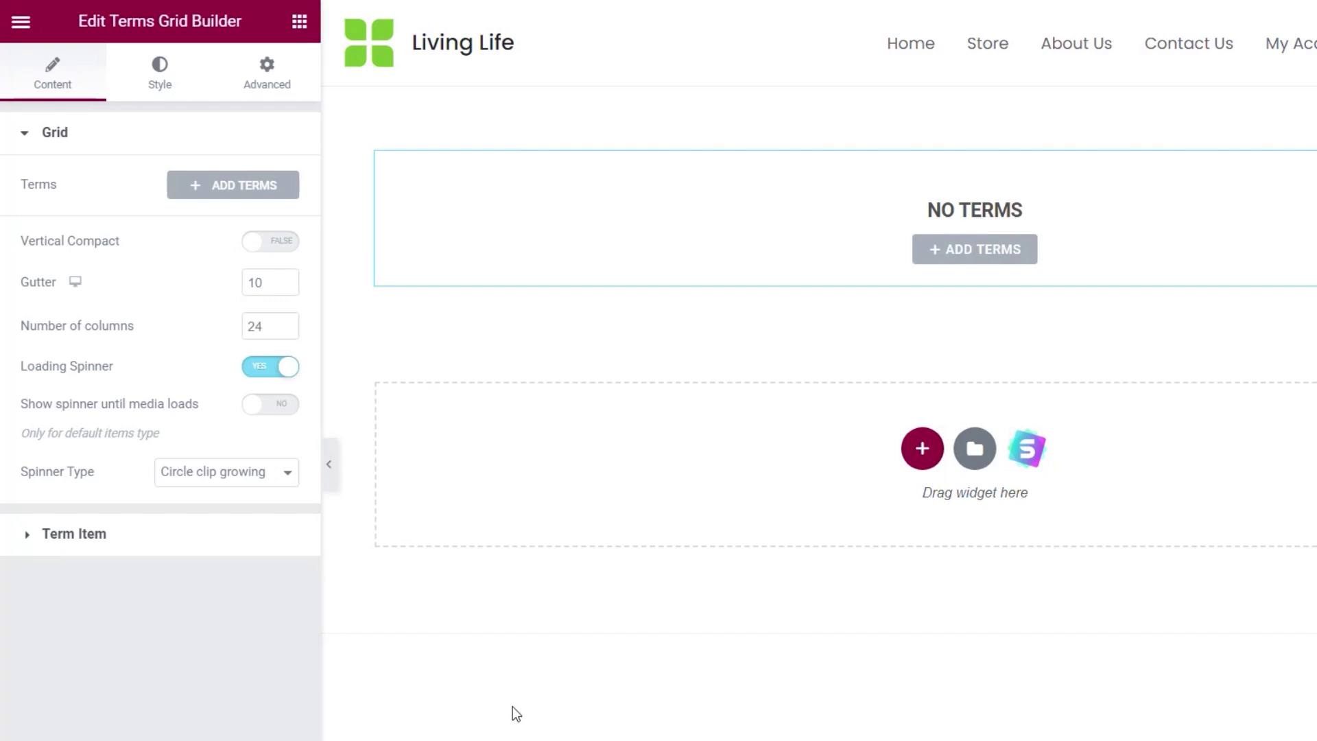
# Step: Add the product categories Plants, Cactus, Decor and Music as terms of the grid
pyautogui.click(227, 148)
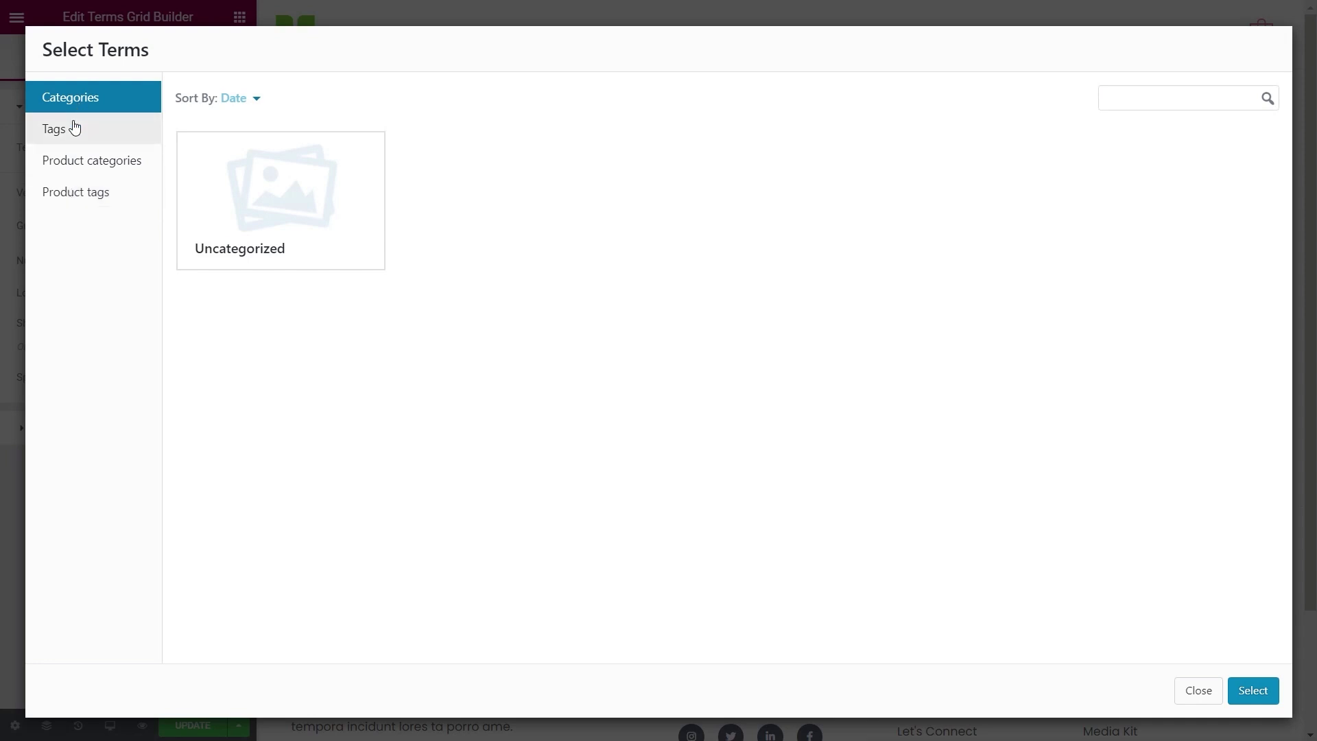
pyautogui.click(113, 167)
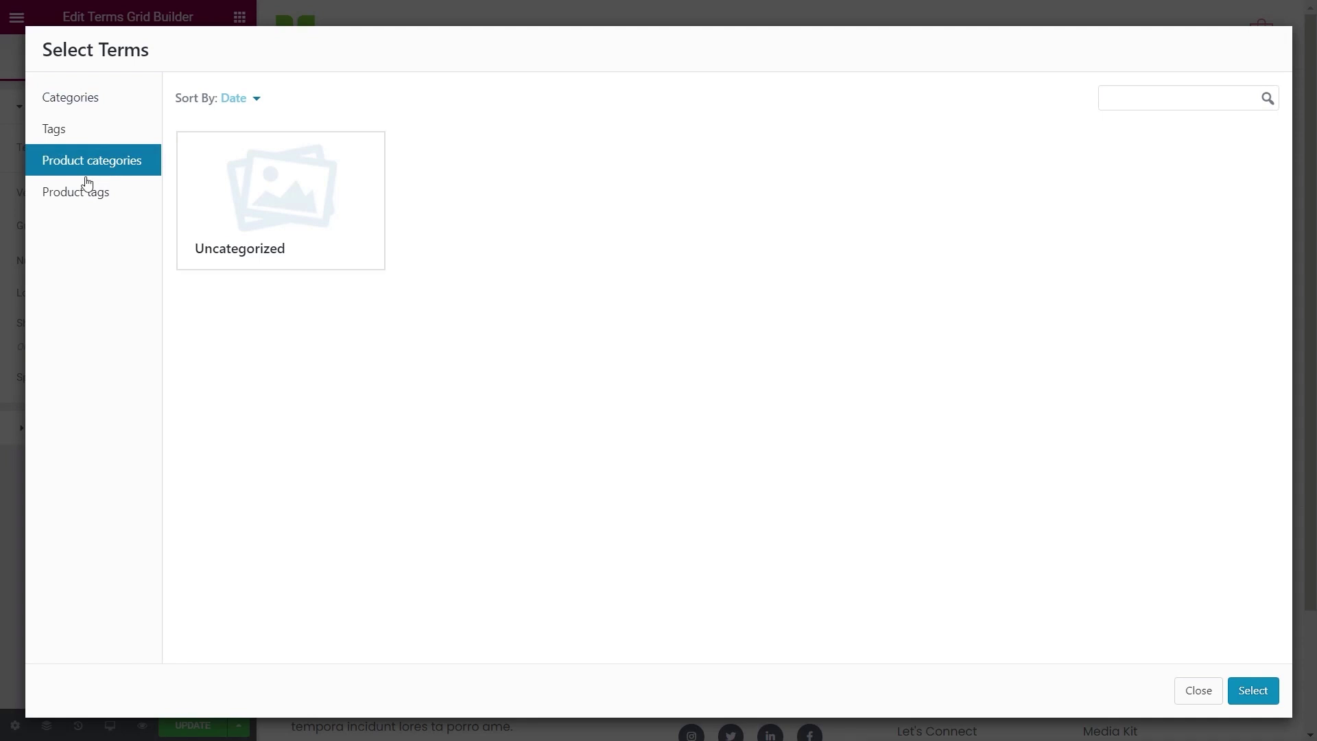
pyautogui.click(309, 288)
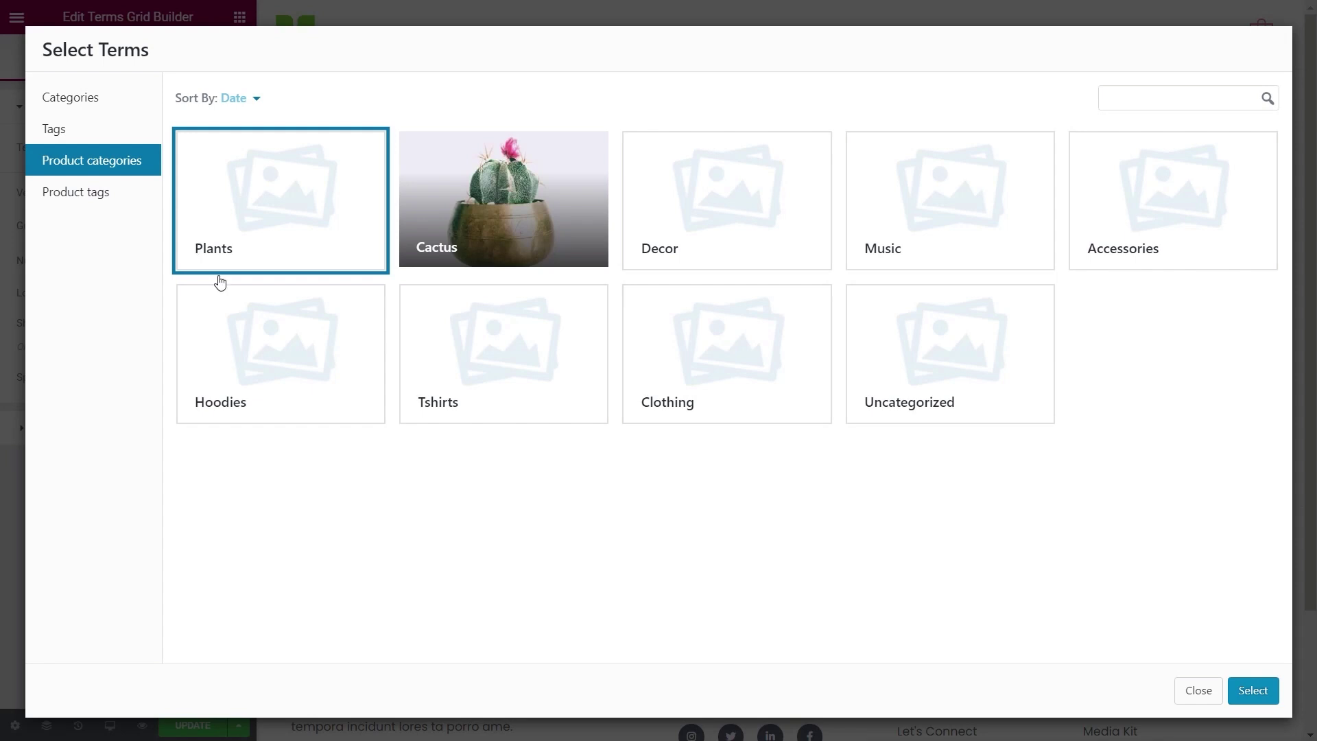
pyautogui.click(271, 222)
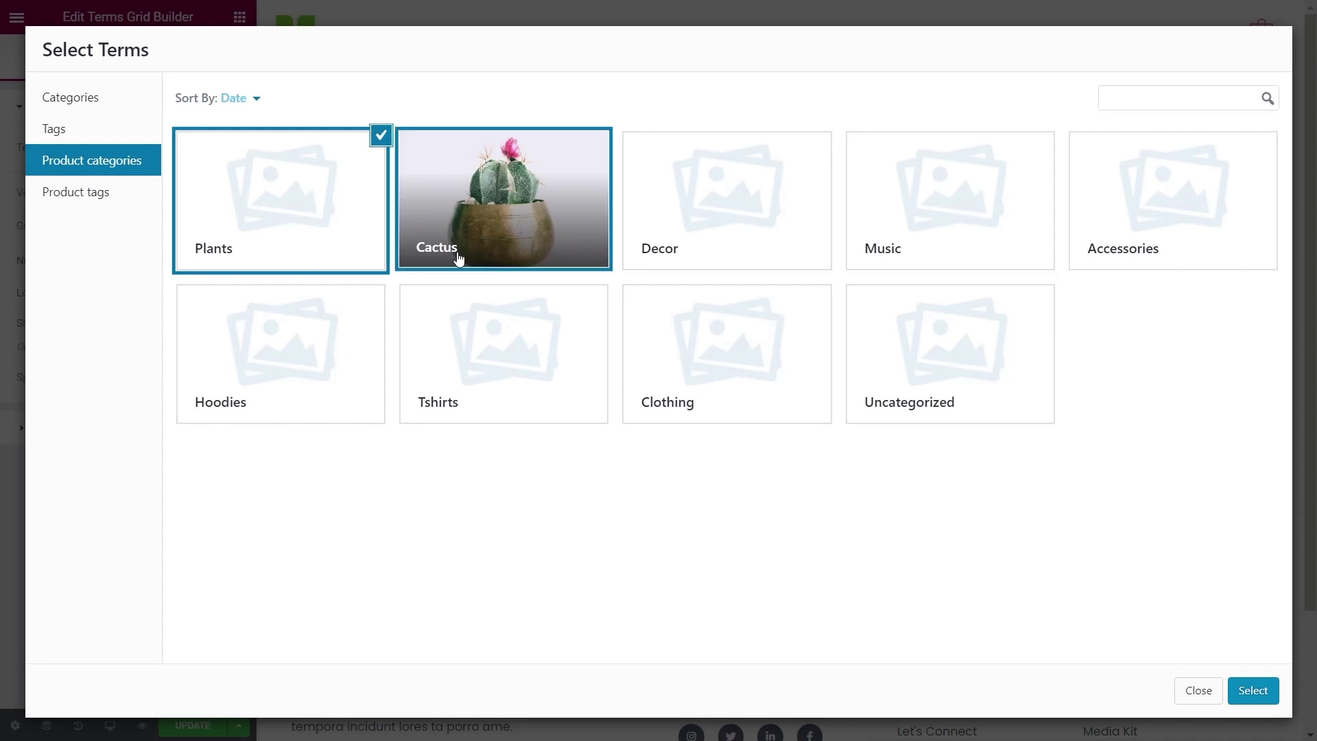
pyautogui.click(476, 226)
pyautogui.click(694, 212)
pyautogui.click(909, 218)
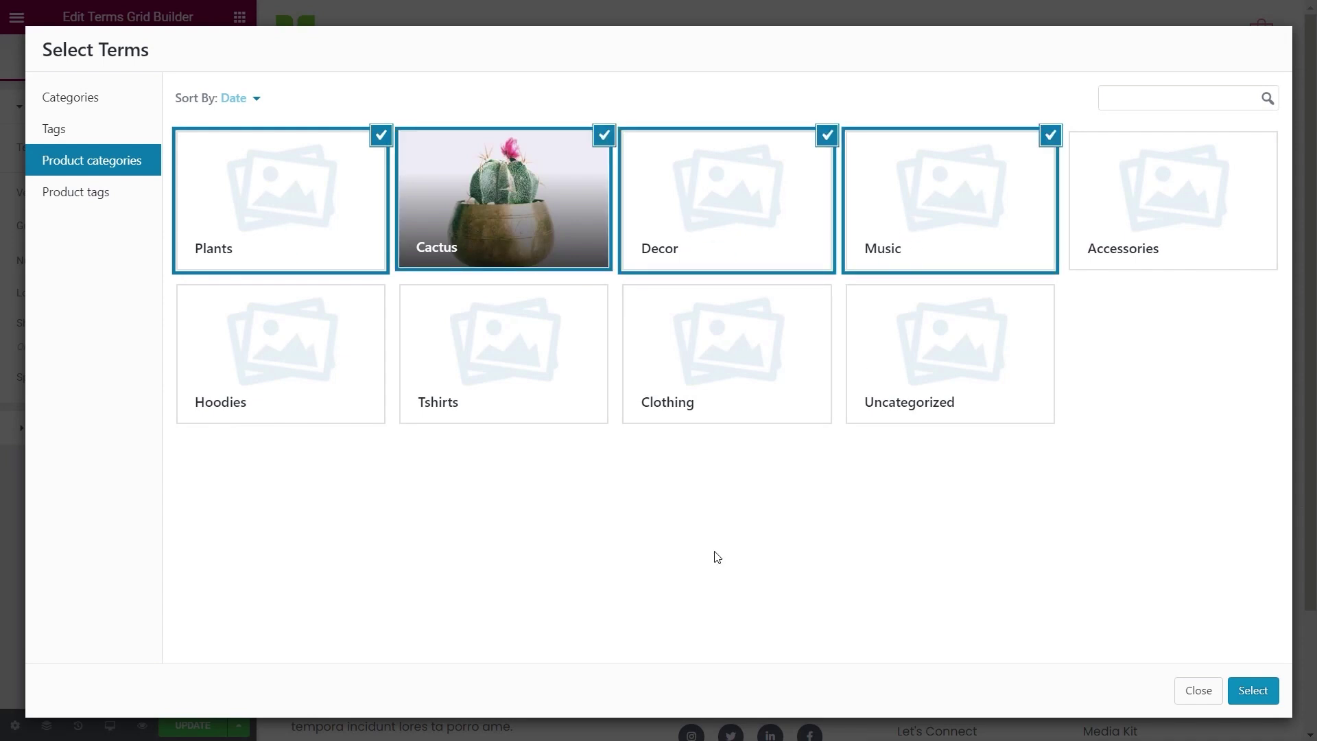
pyautogui.click(1265, 689)
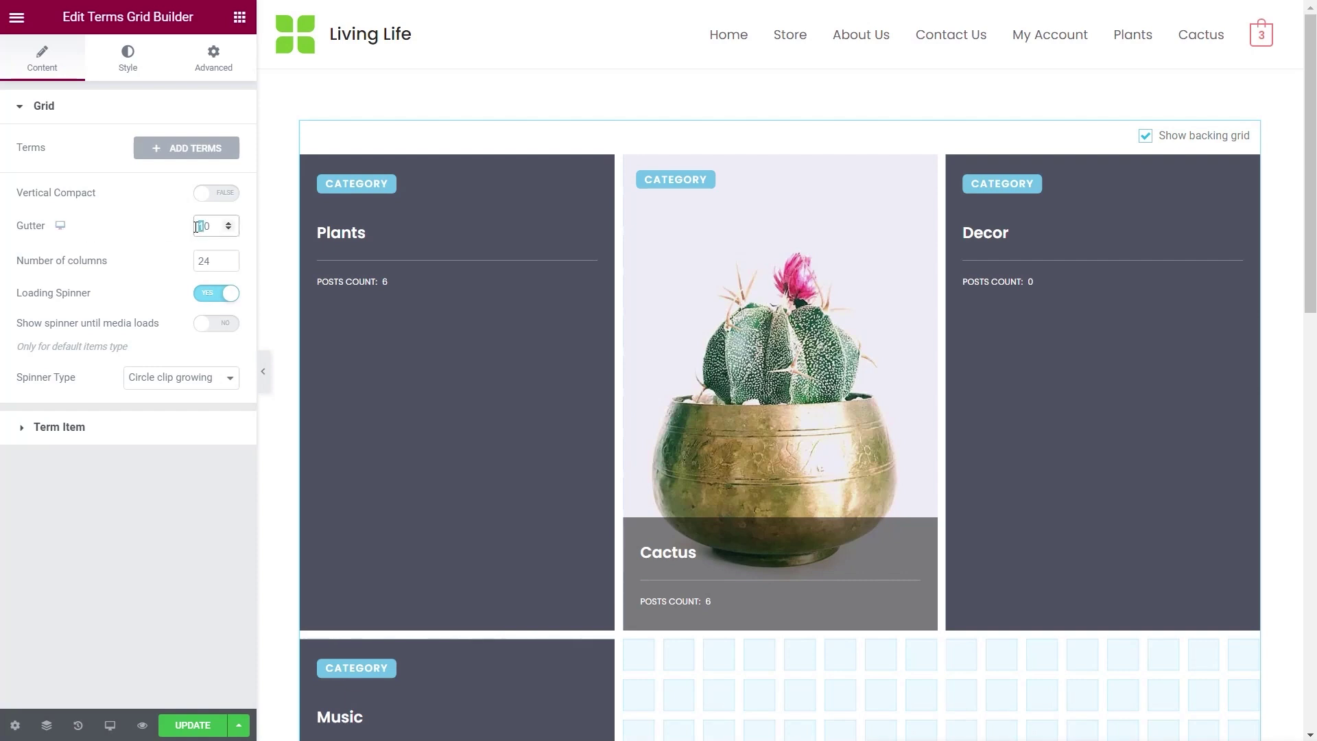
# Step: Set the terms grid's gutter to 20
pyautogui.write('2')
pyautogui.moveTo(61, 227)
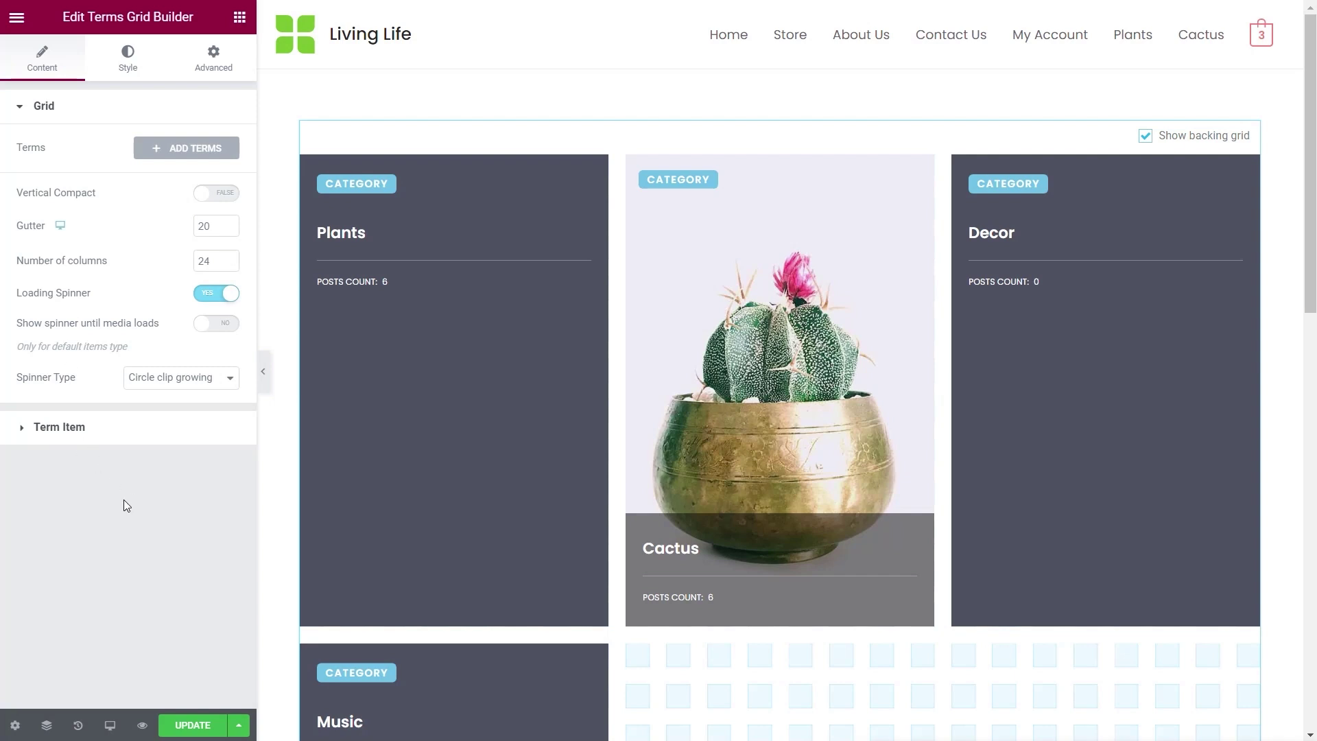
# Step: Try hiding the description in the Term Item settings, turn it back on, and open the terms grid's style settings
pyautogui.click(60, 430)
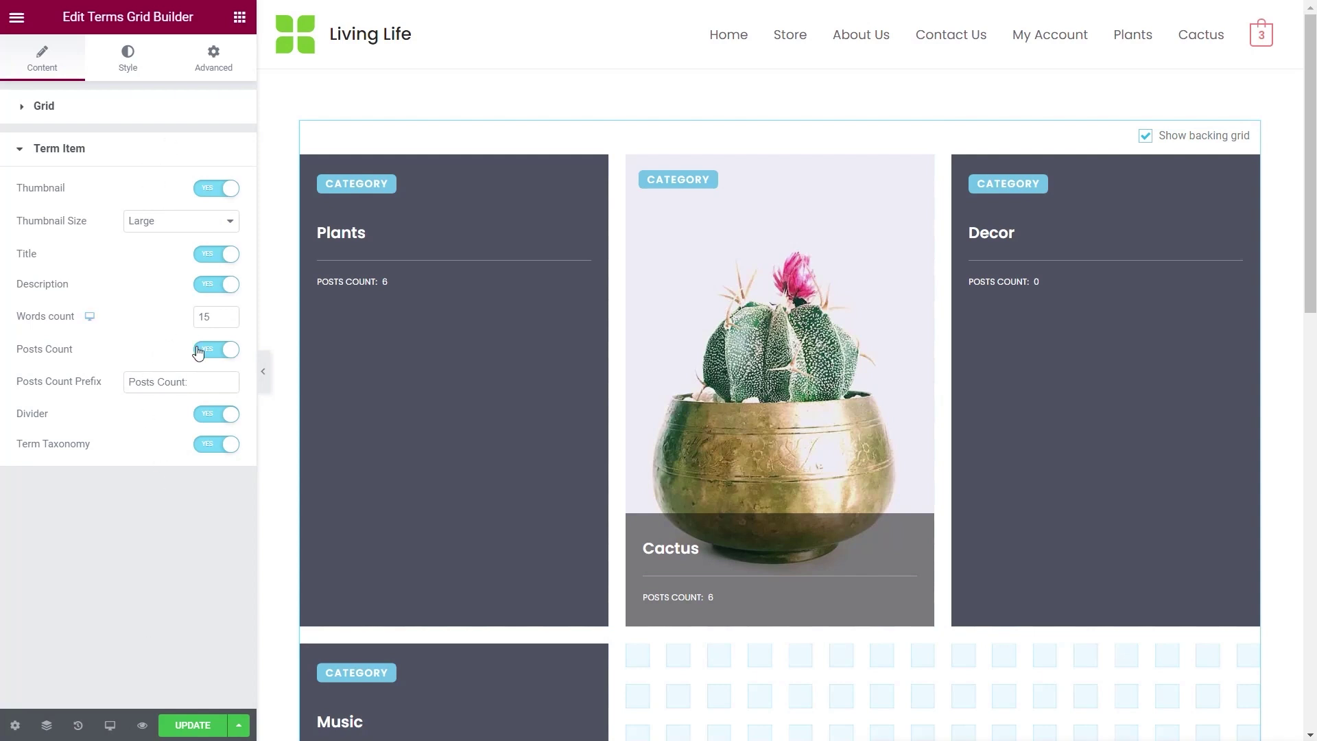
pyautogui.click(206, 292)
pyautogui.click(226, 288)
pyautogui.click(137, 67)
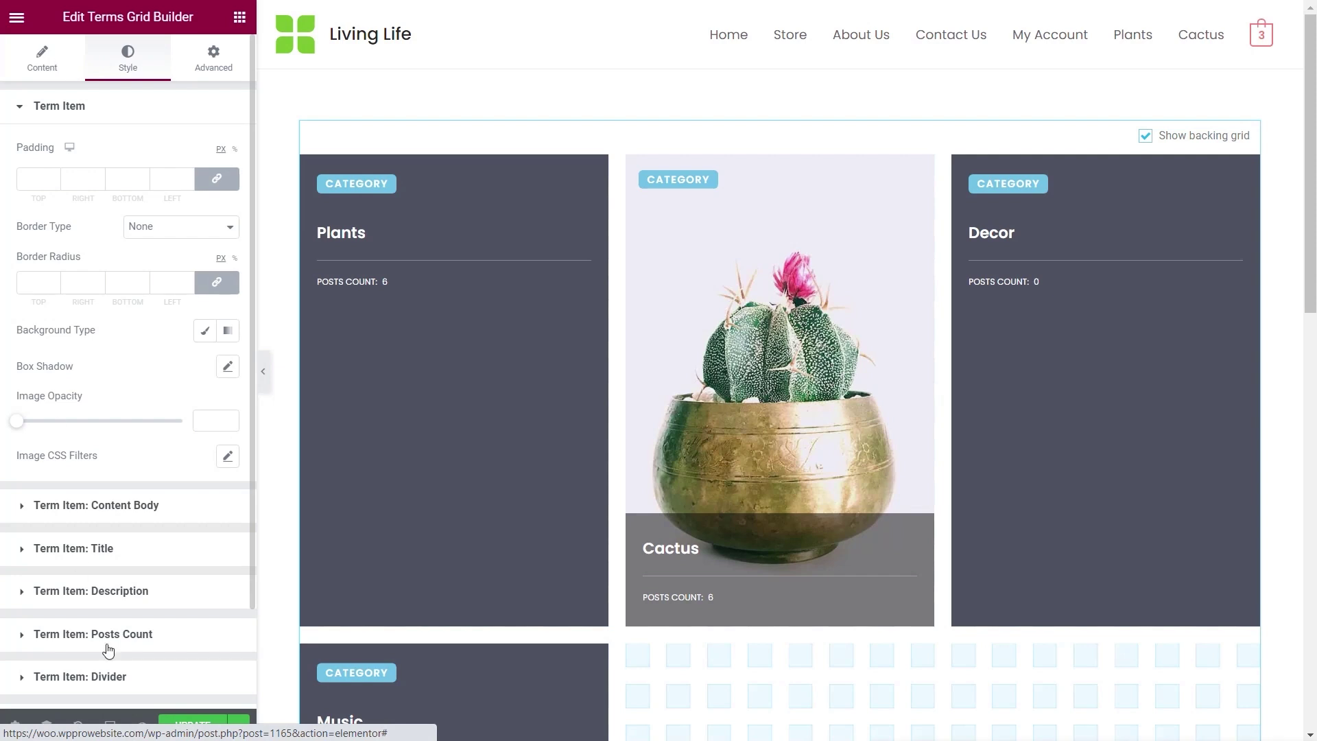
# Step: Save the page with the terms grid and exit the Elementor editor to the WordPress dashboard
pyautogui.click(194, 725)
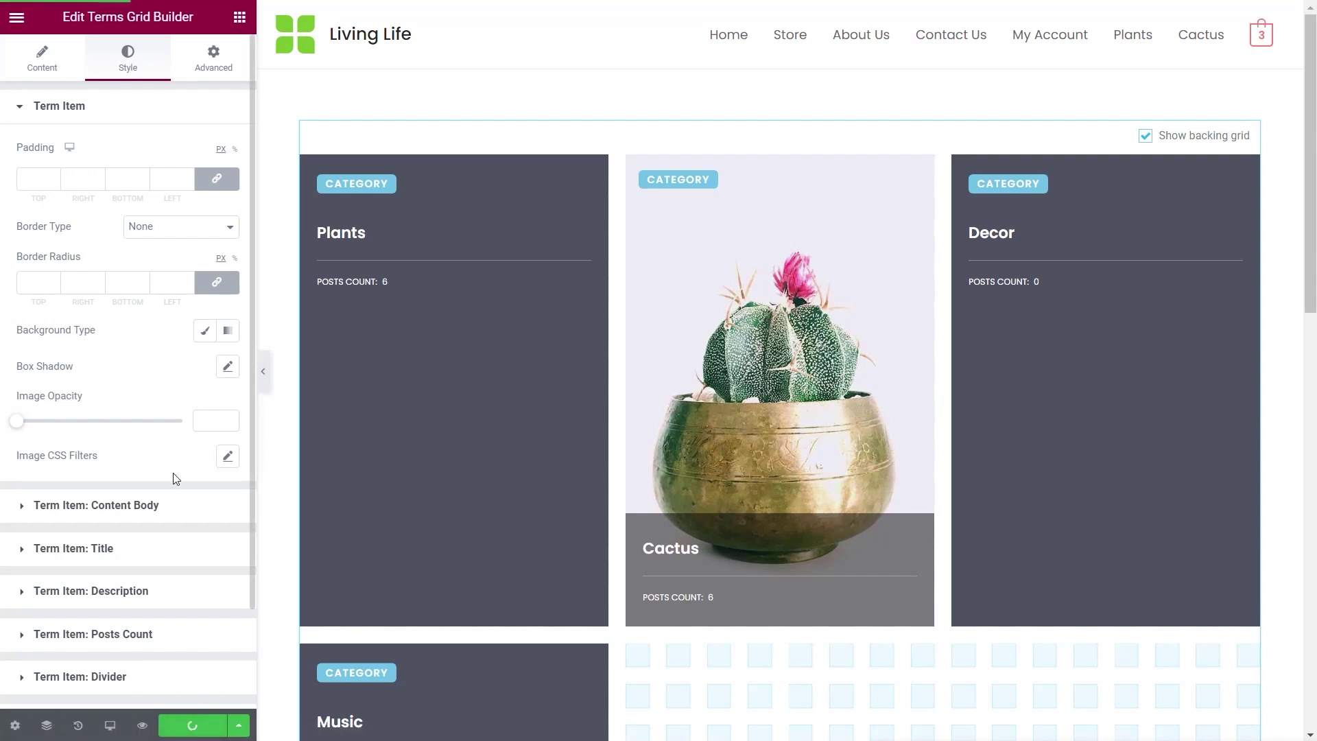
pyautogui.click(16, 20)
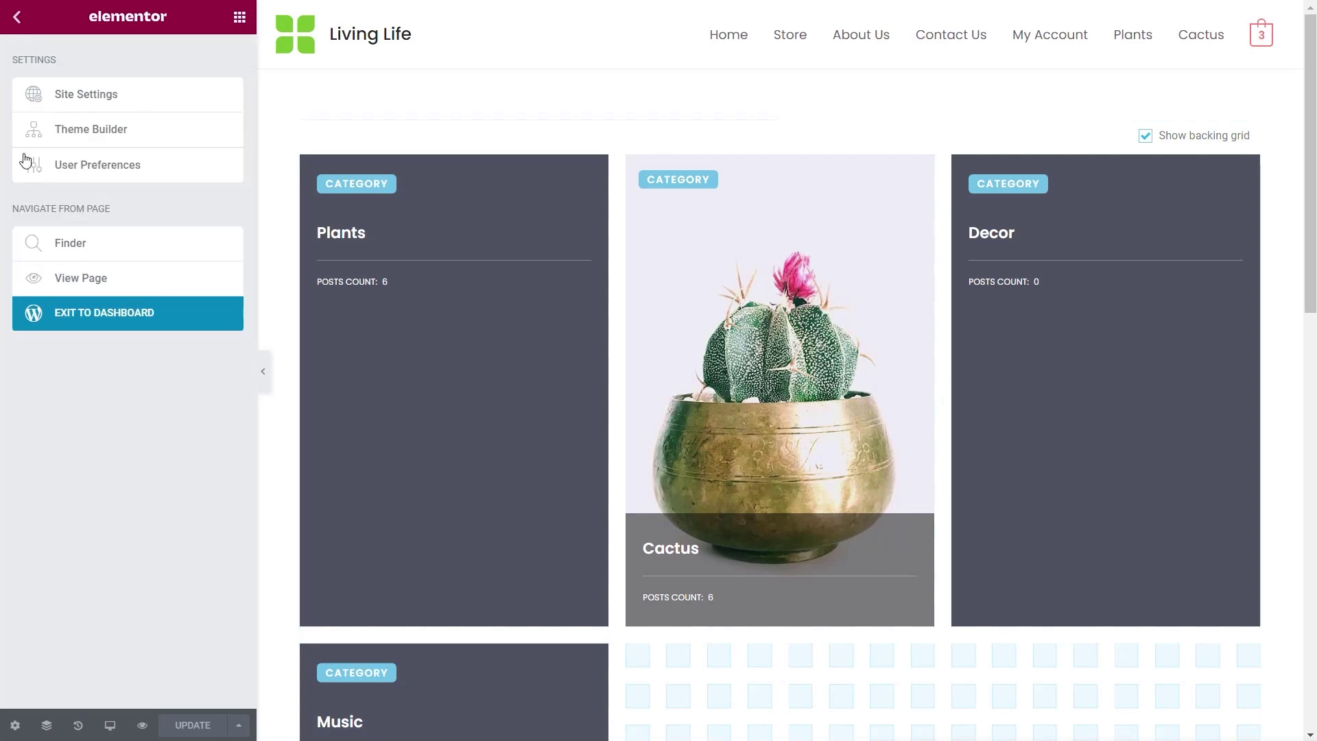
pyautogui.click(97, 314)
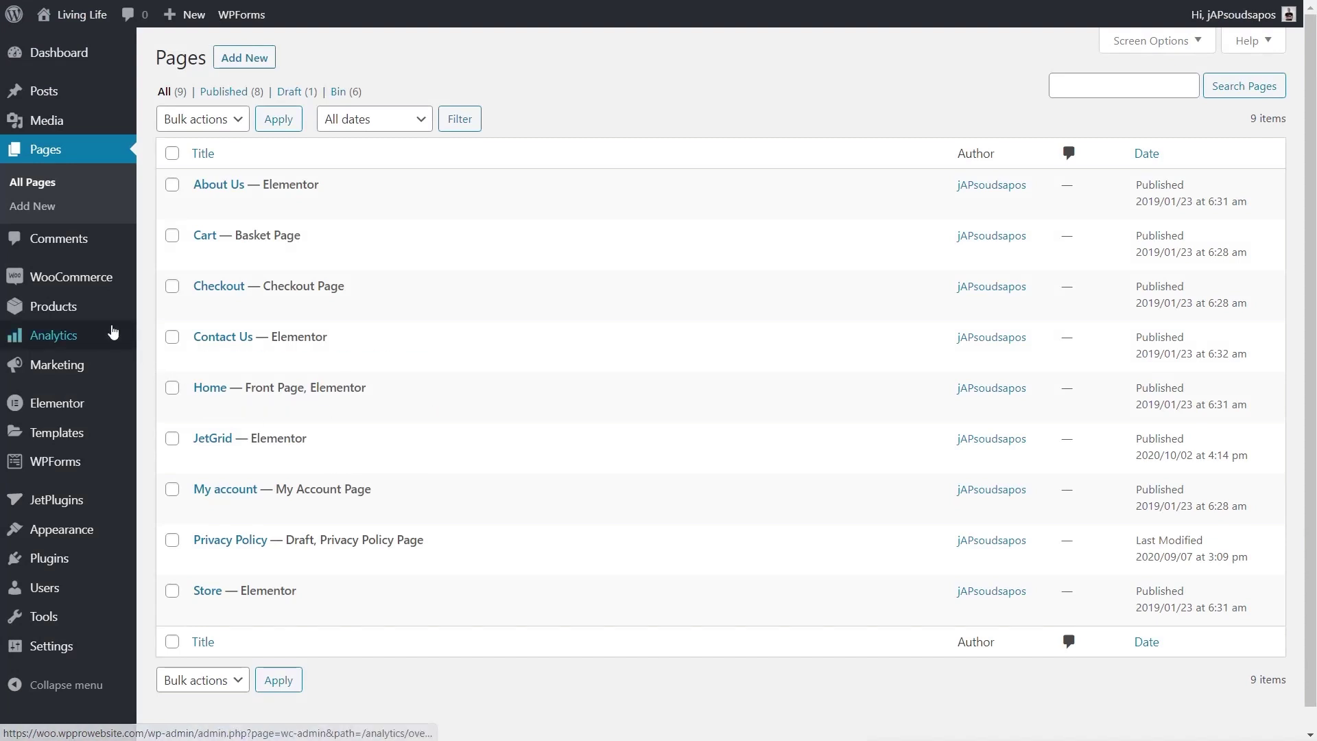
# Step: Go to the WooCommerce product categories and open the Plants category for editing
pyautogui.moveTo(72, 310)
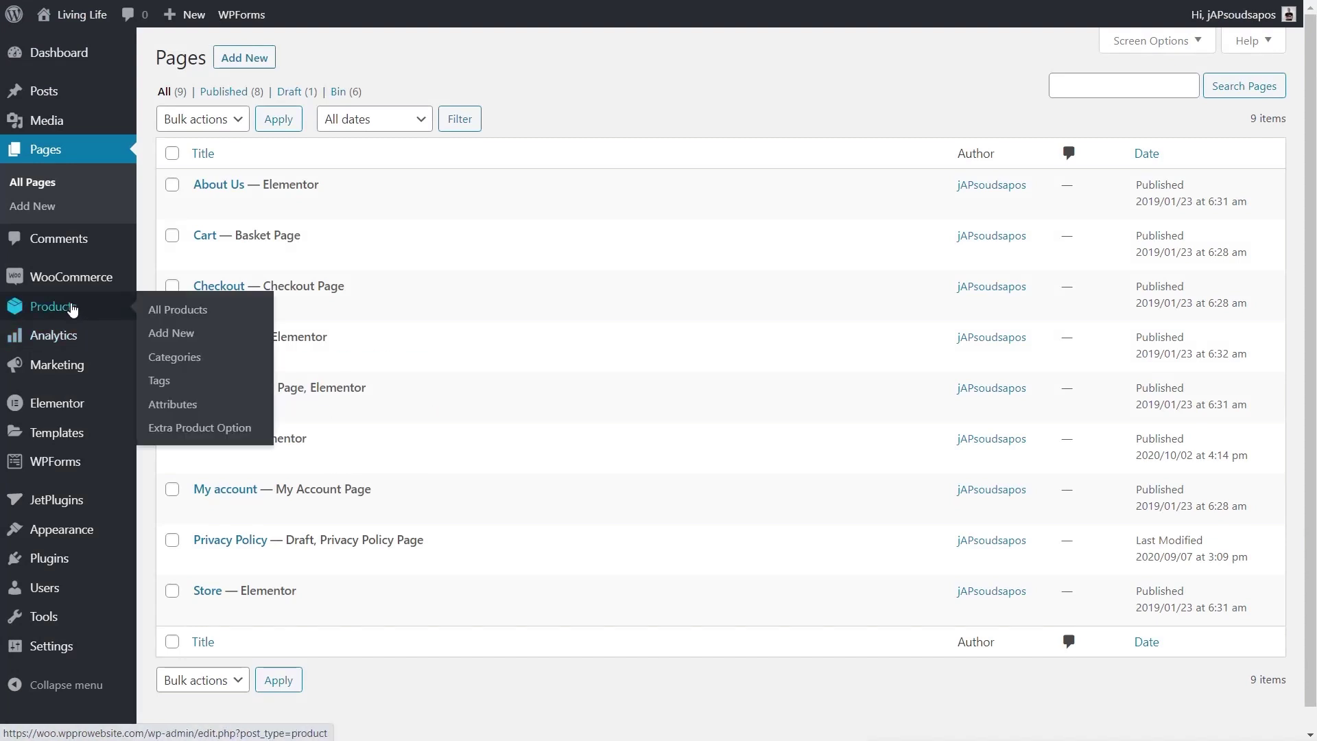
pyautogui.click(179, 358)
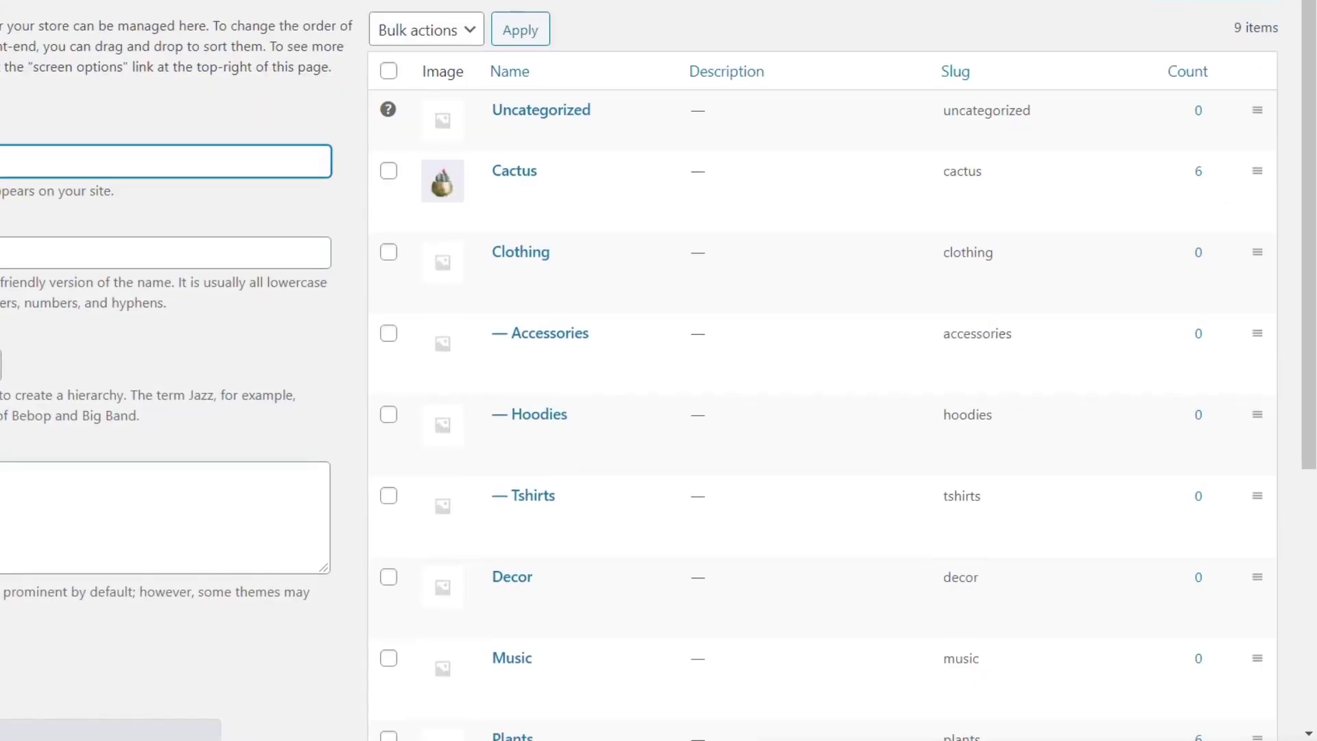
pyautogui.moveTo(468, 161)
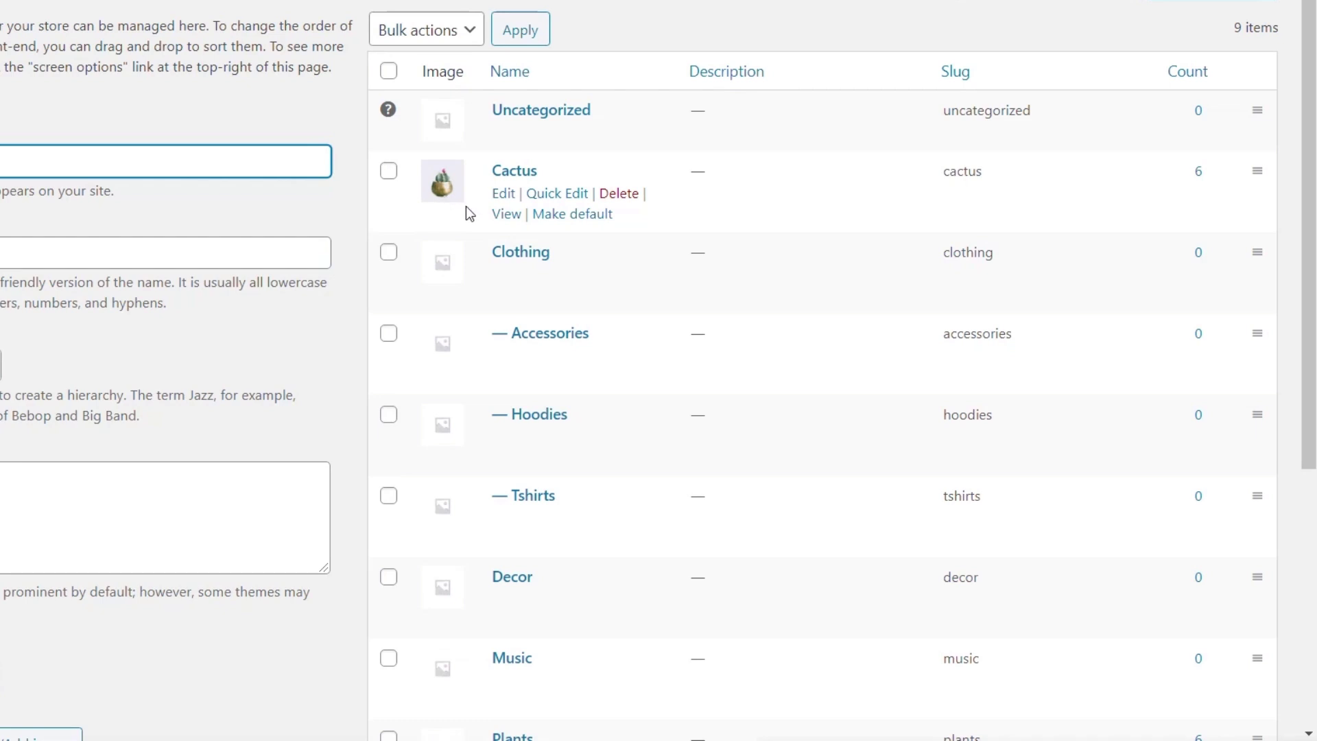
pyautogui.moveTo(574, 246)
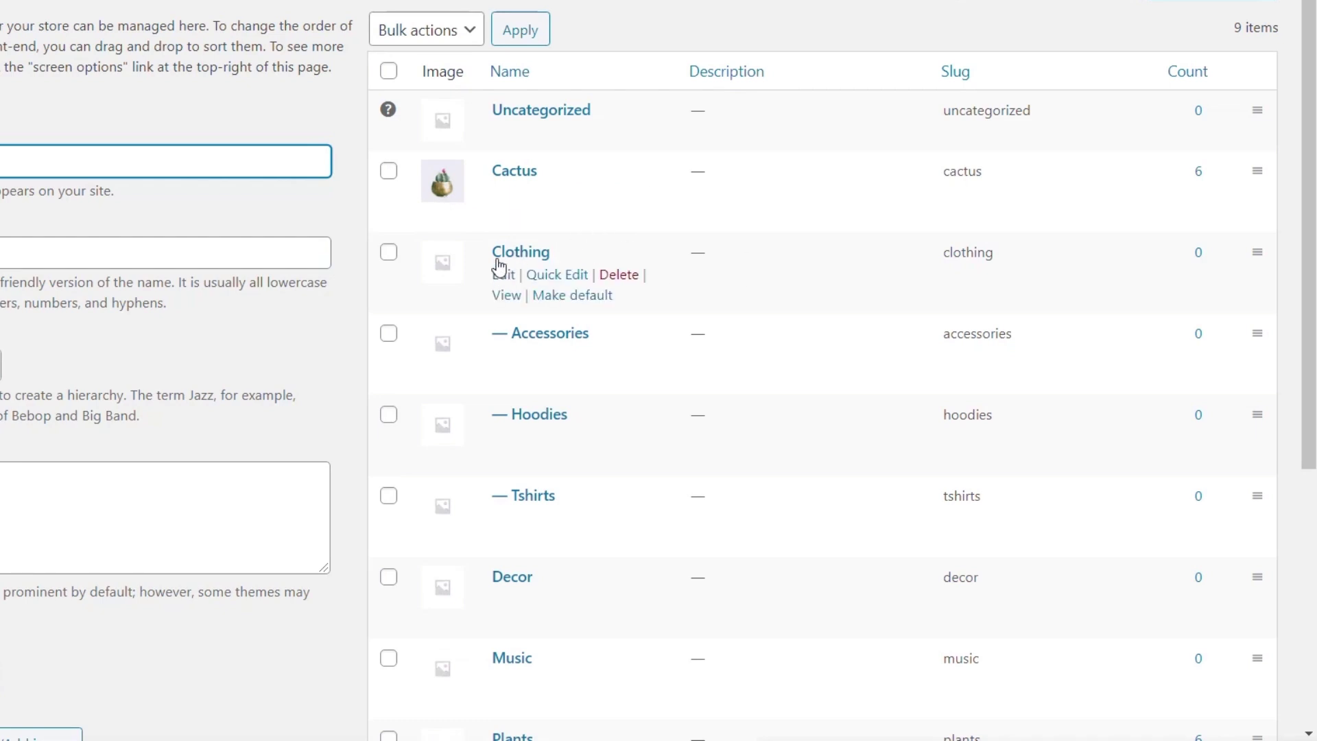
pyautogui.scroll(-3, 686, 351)
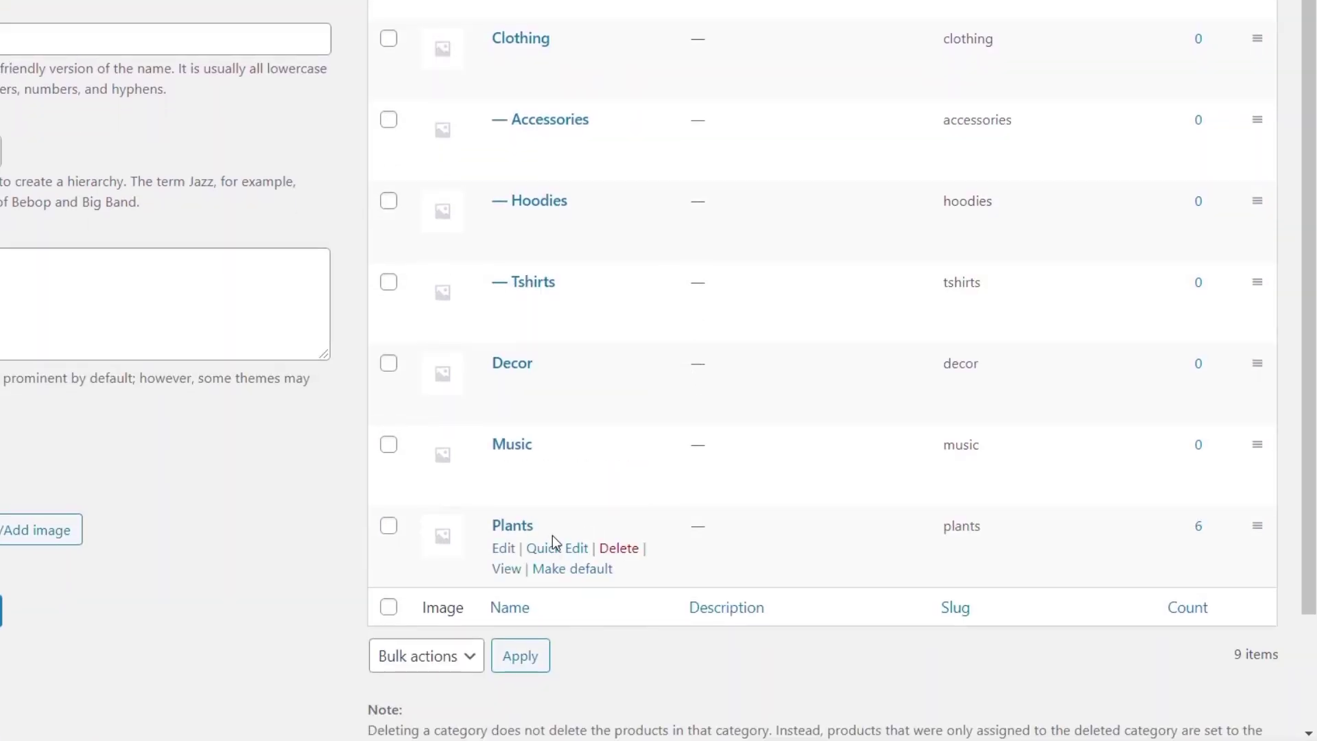
pyautogui.click(501, 548)
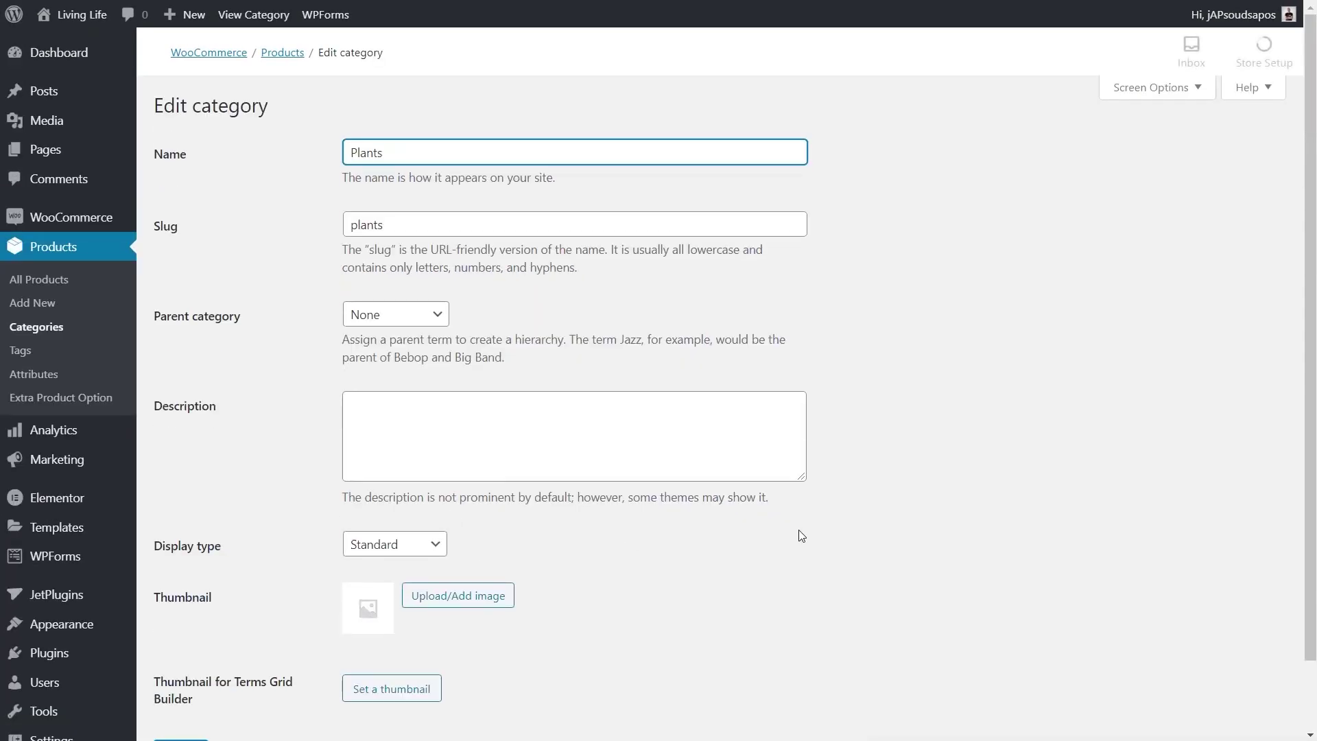
# Step: Set the Plants category's thumbnail to the media library image of green leaves in a glass vase
pyautogui.scroll(-1, 241, 529)
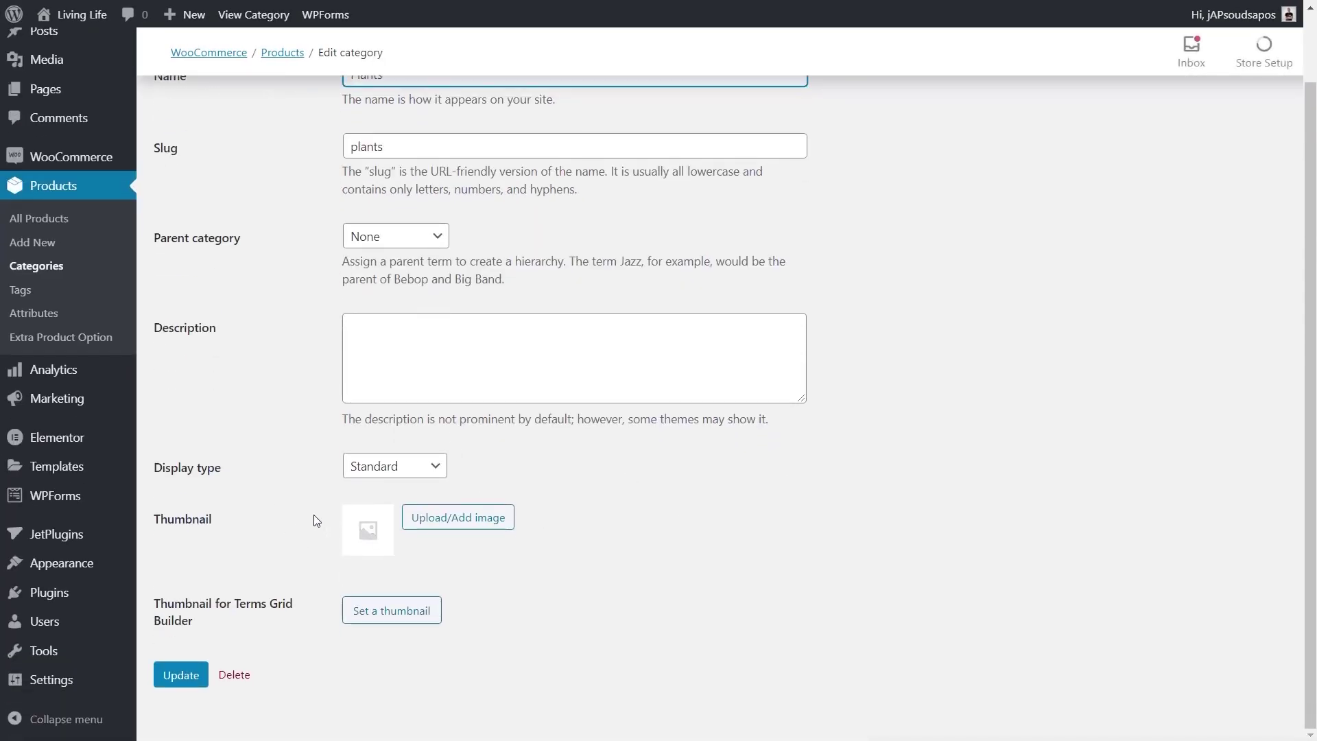
pyautogui.click(471, 517)
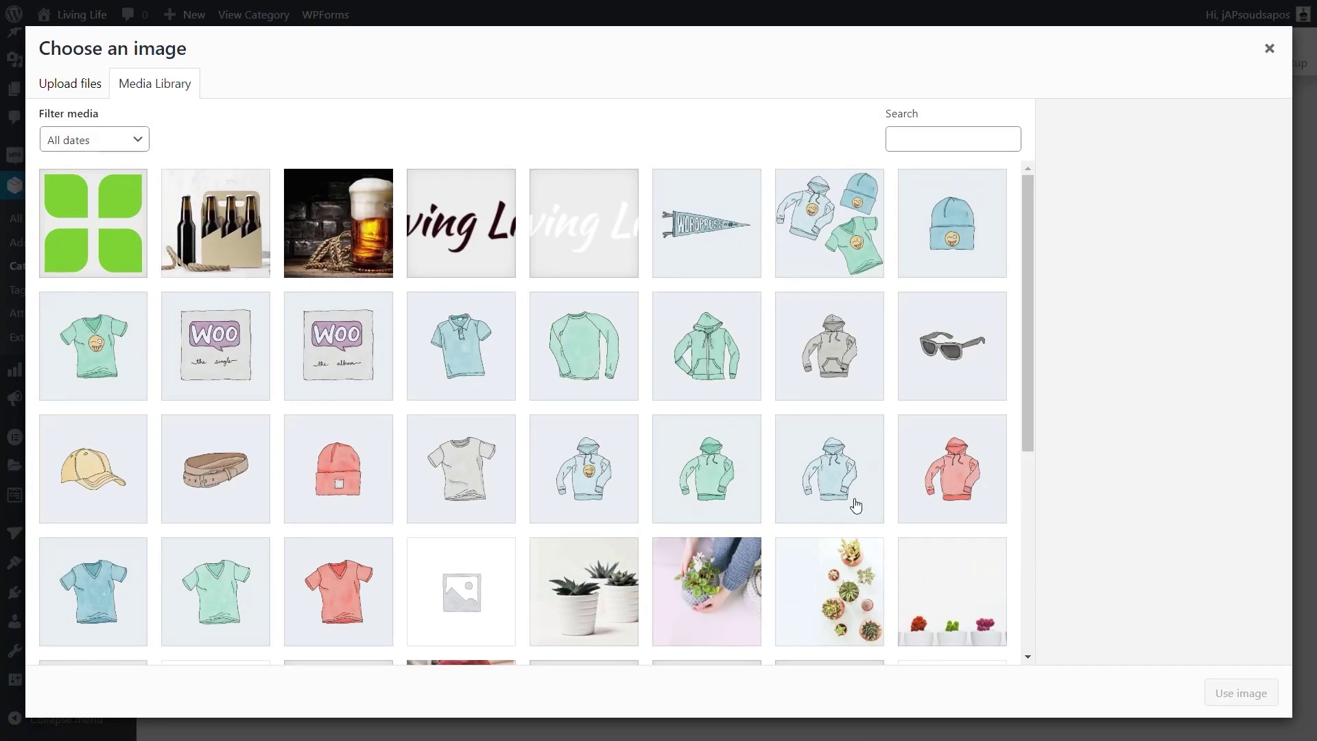
pyautogui.scroll(-5, 844, 506)
pyautogui.scroll(-1, 855, 505)
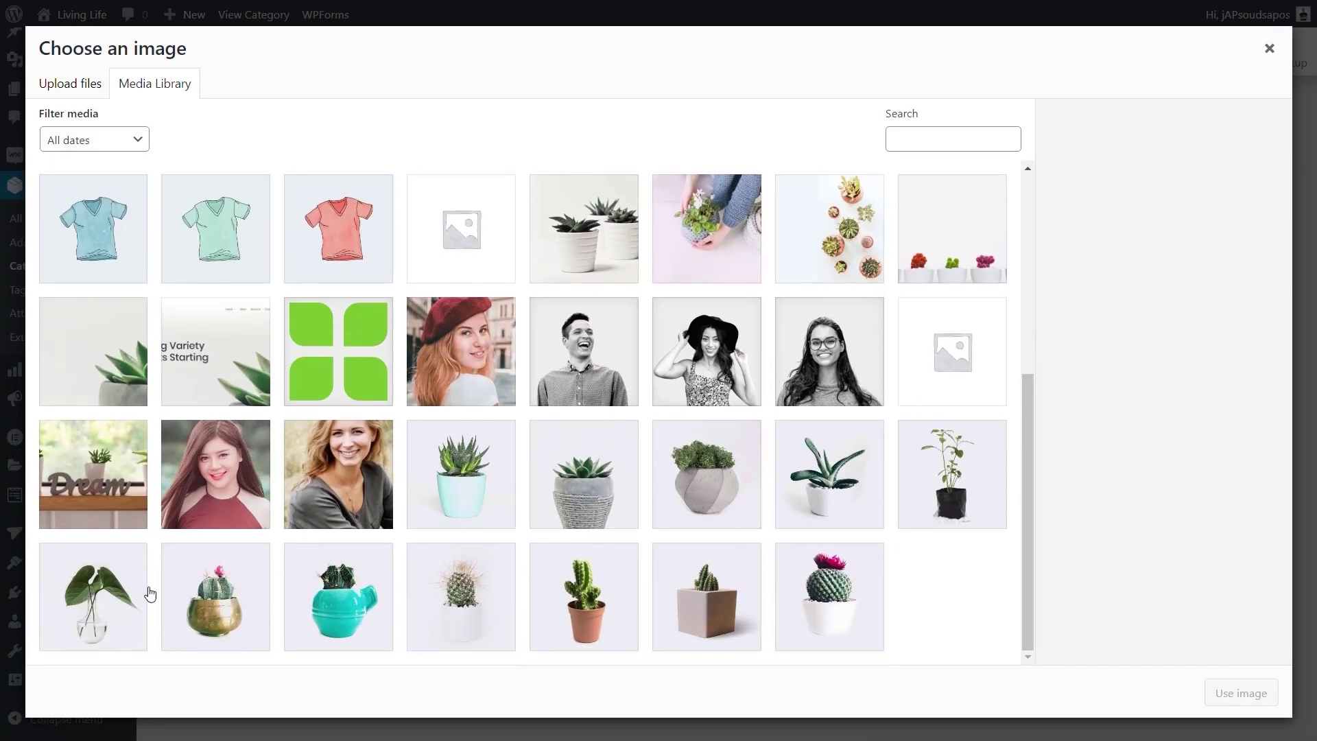
pyautogui.click(136, 621)
pyautogui.click(1234, 696)
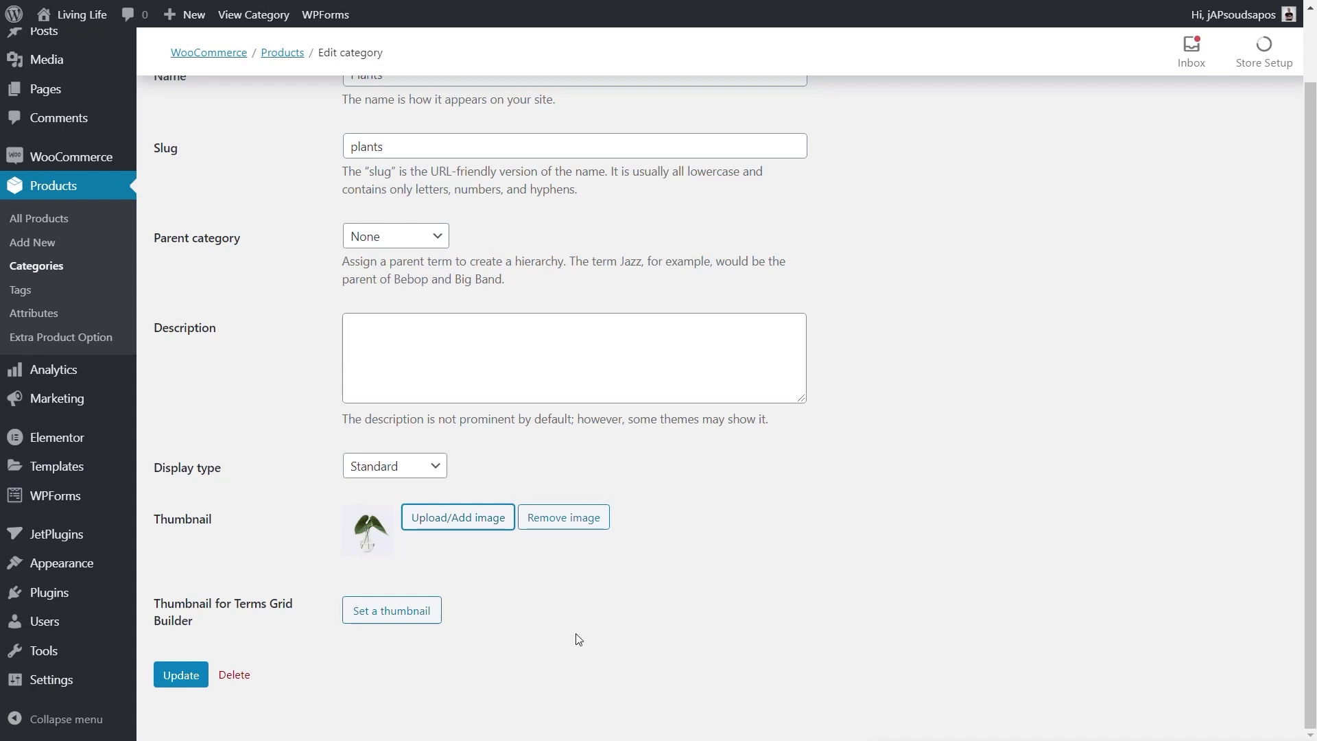
# Step: Set the same leaves-in-a-vase image as the Thumbnail for Terms Grid Builder and update the Plants category
pyautogui.click(371, 614)
pyautogui.scroll(-5, 546, 588)
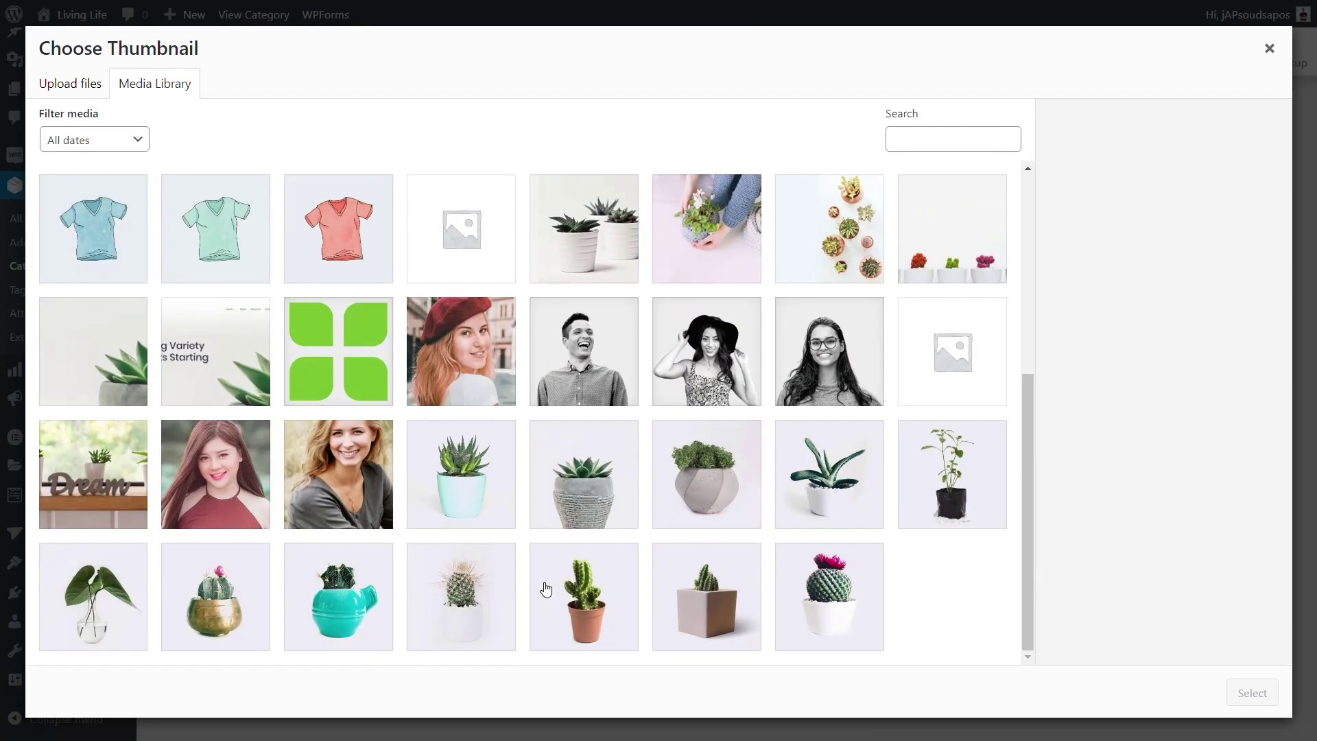
pyautogui.click(103, 609)
pyautogui.click(1252, 693)
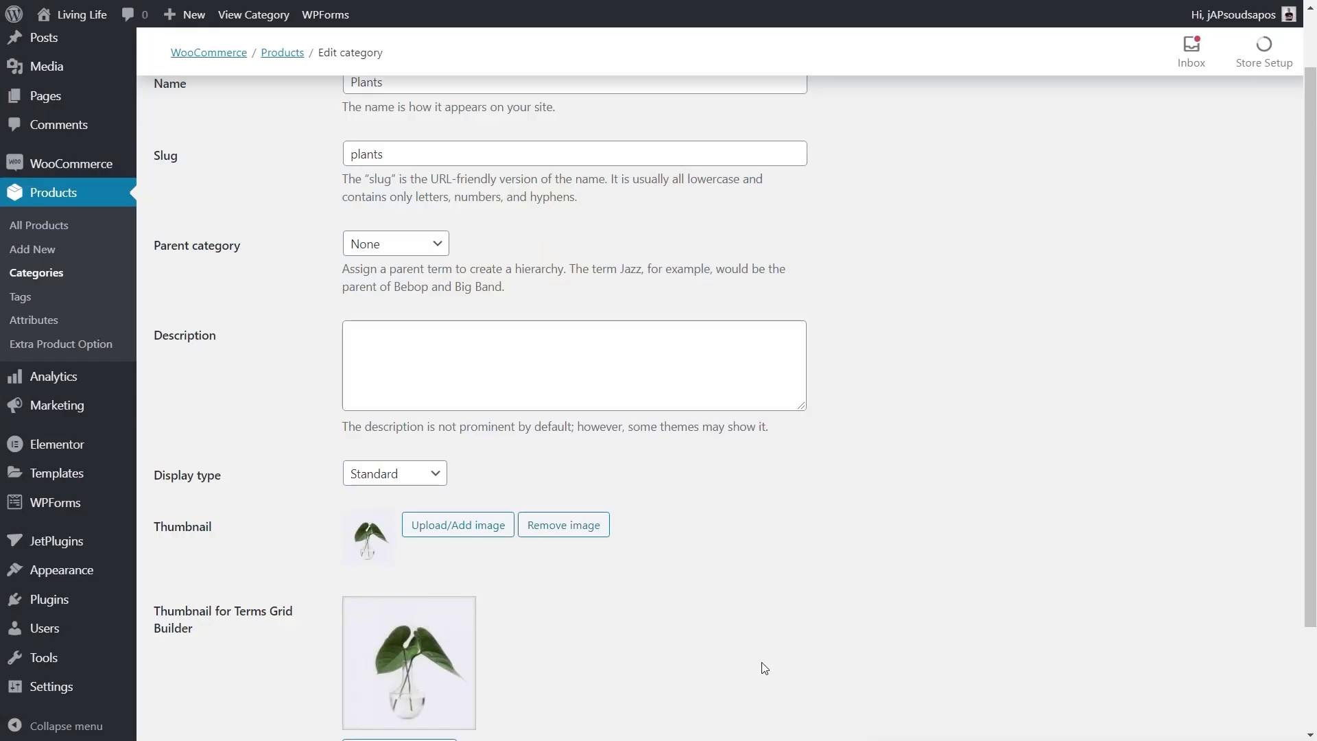
pyautogui.scroll(-2, 726, 615)
pyautogui.click(179, 677)
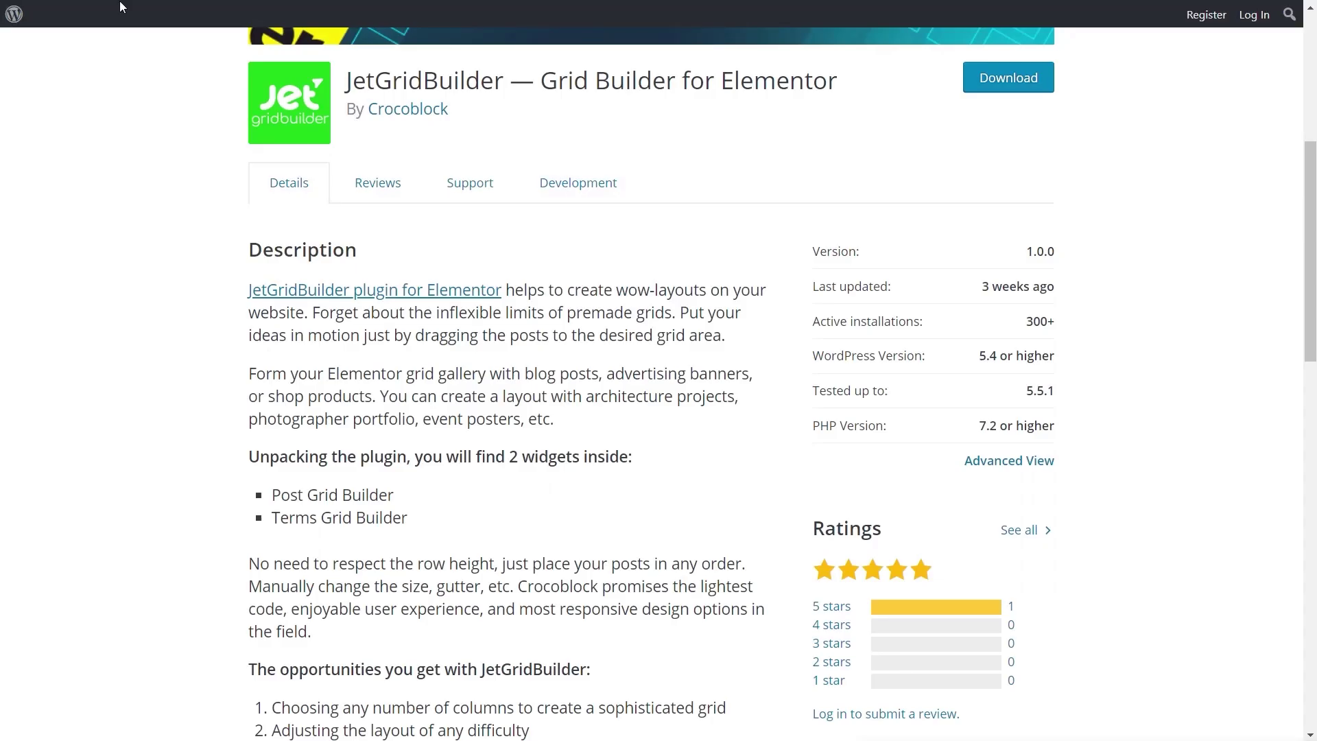
pyautogui.scroll(5, 469, 518)
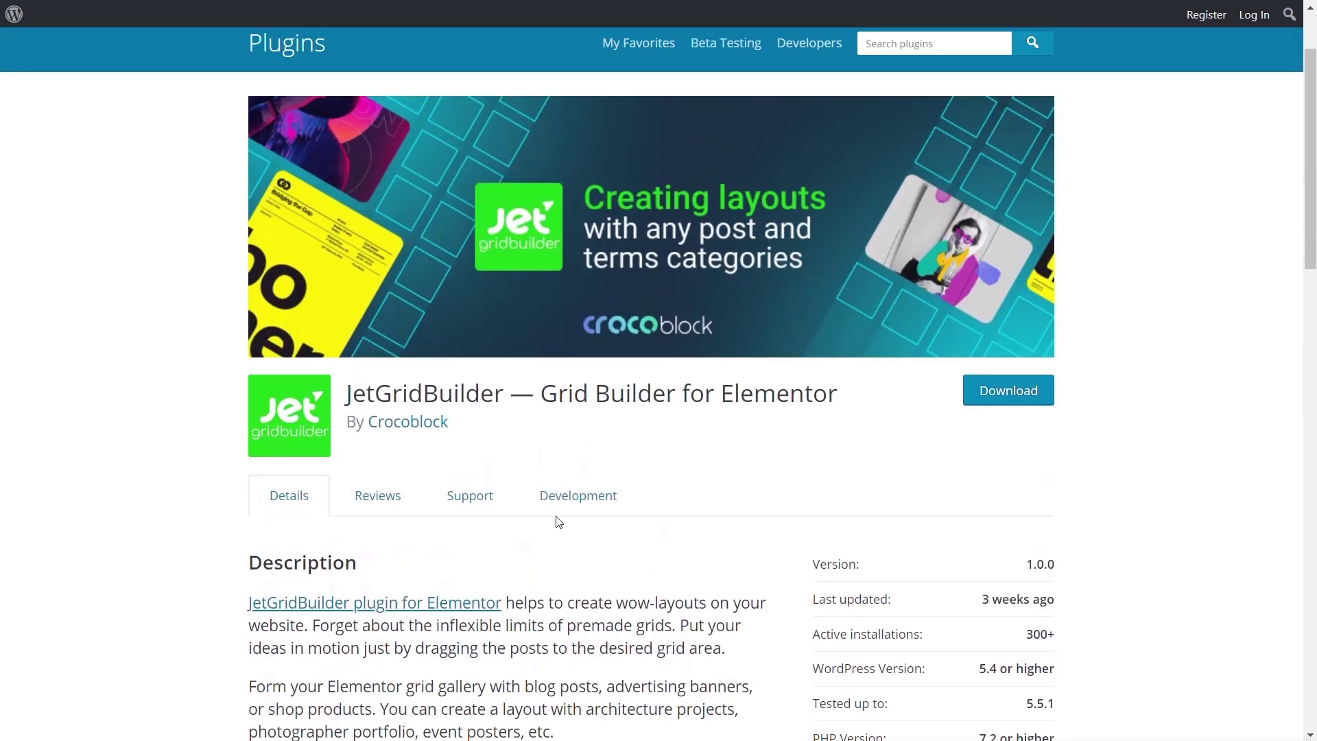